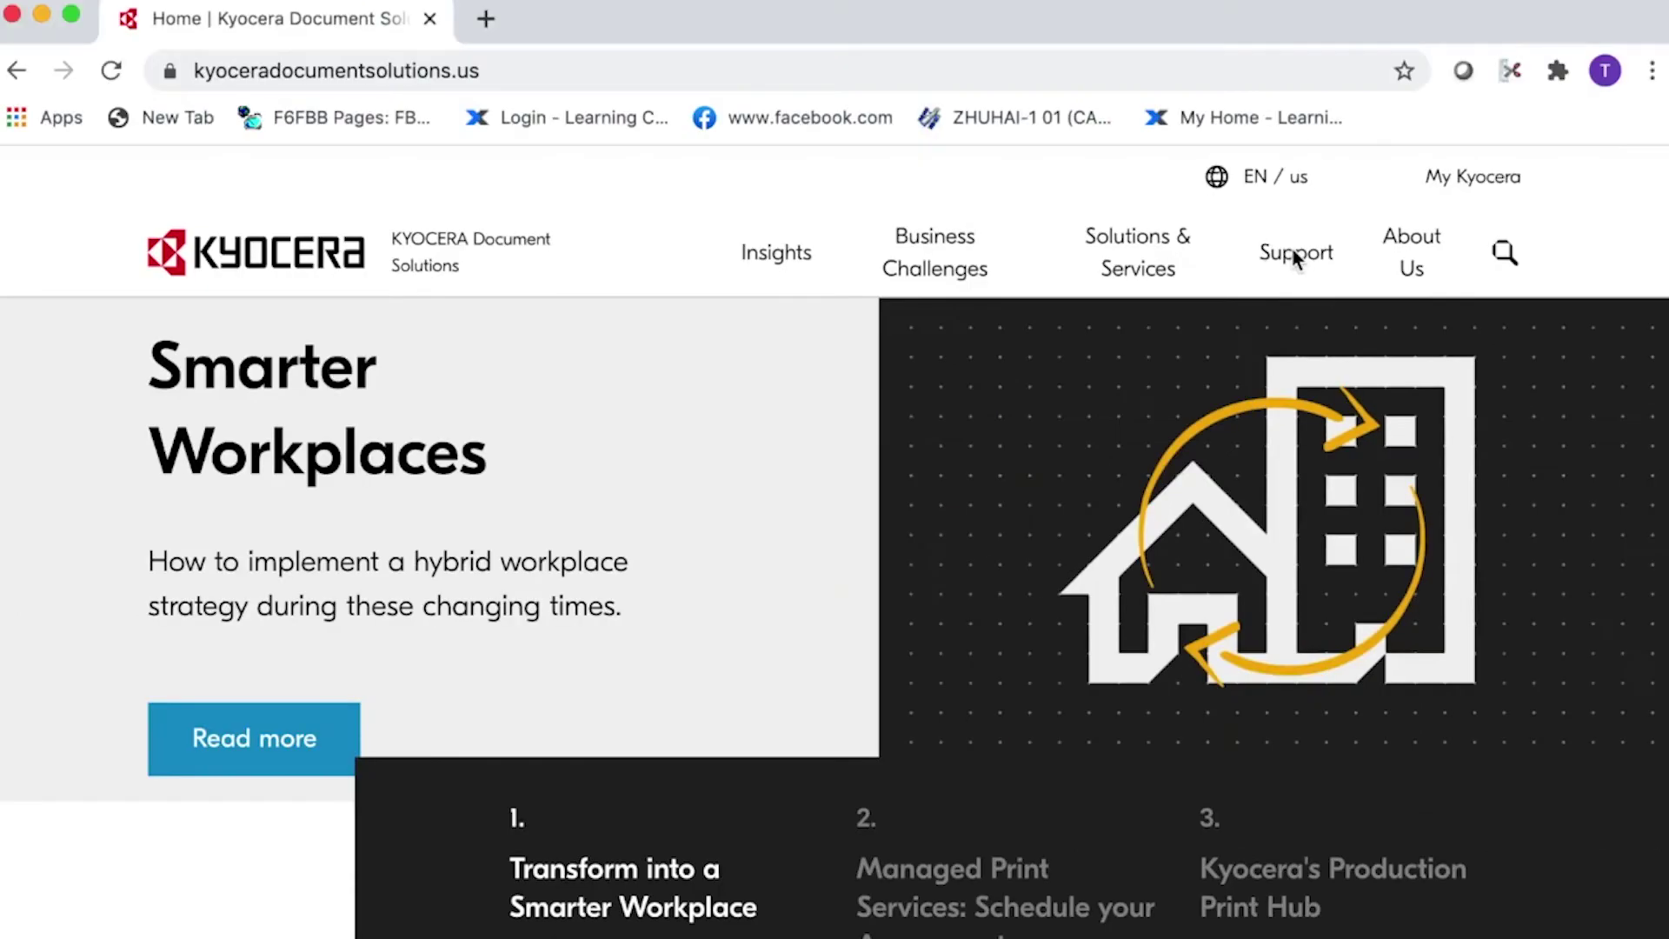
Go to Support > Download Center and scroll the Kyocera product list
{"action": "left_click", "coordinate": [1294, 254]}
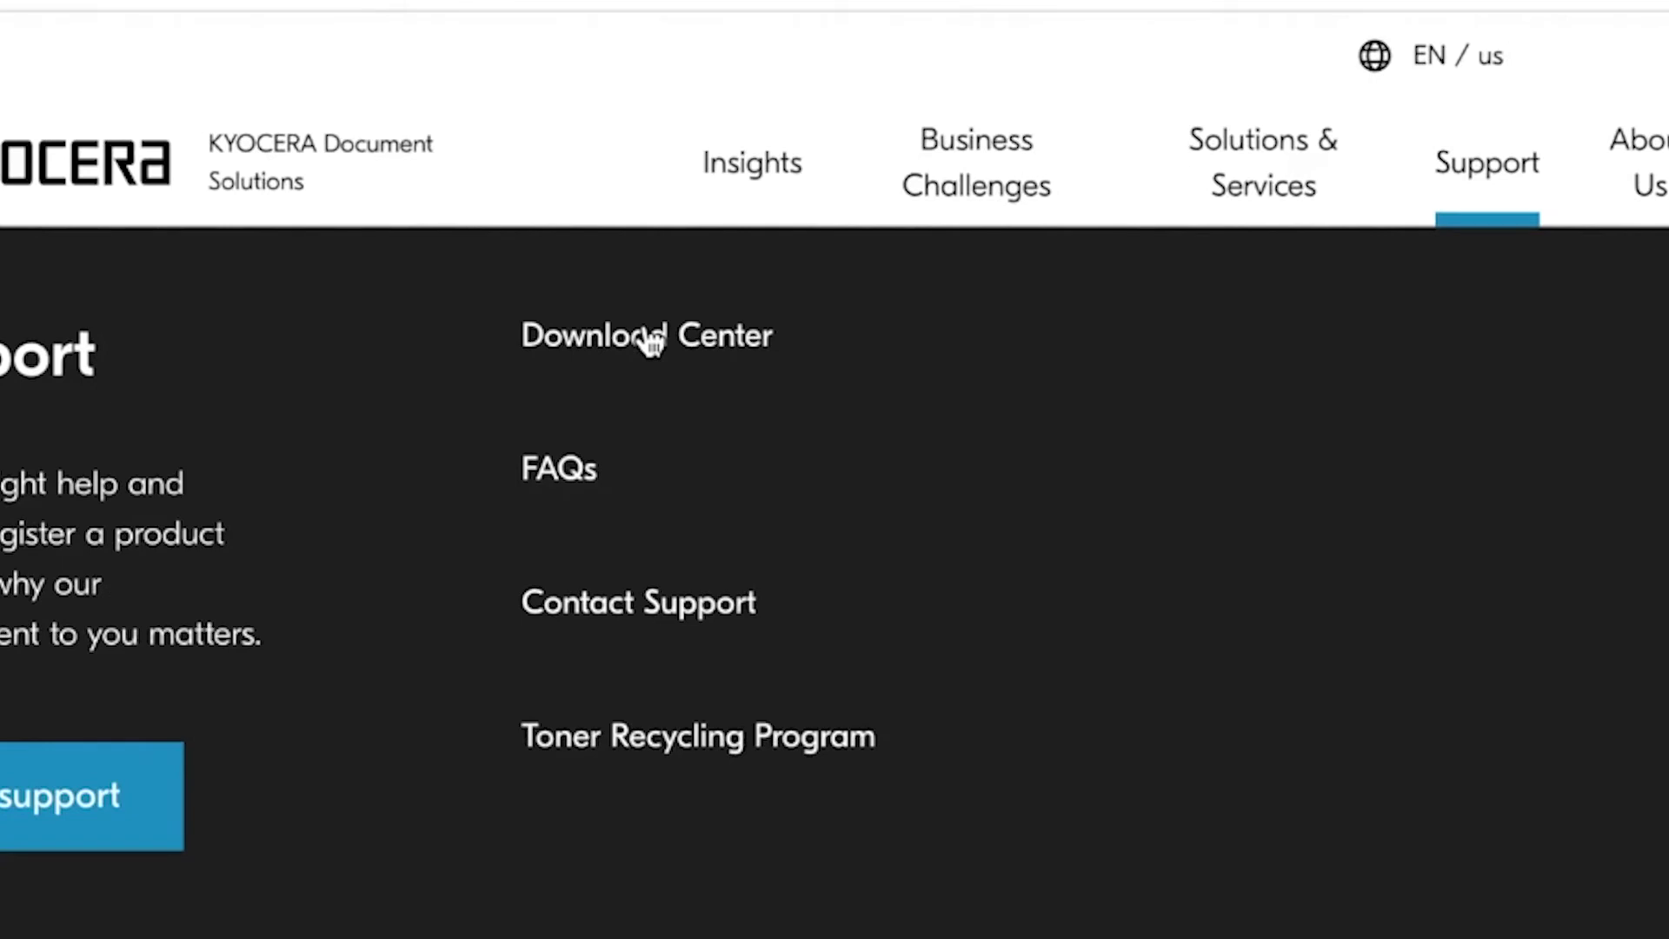
{"action": "left_click", "coordinate": [652, 342]}
{"action": "left_click", "coordinate": [798, 611]}
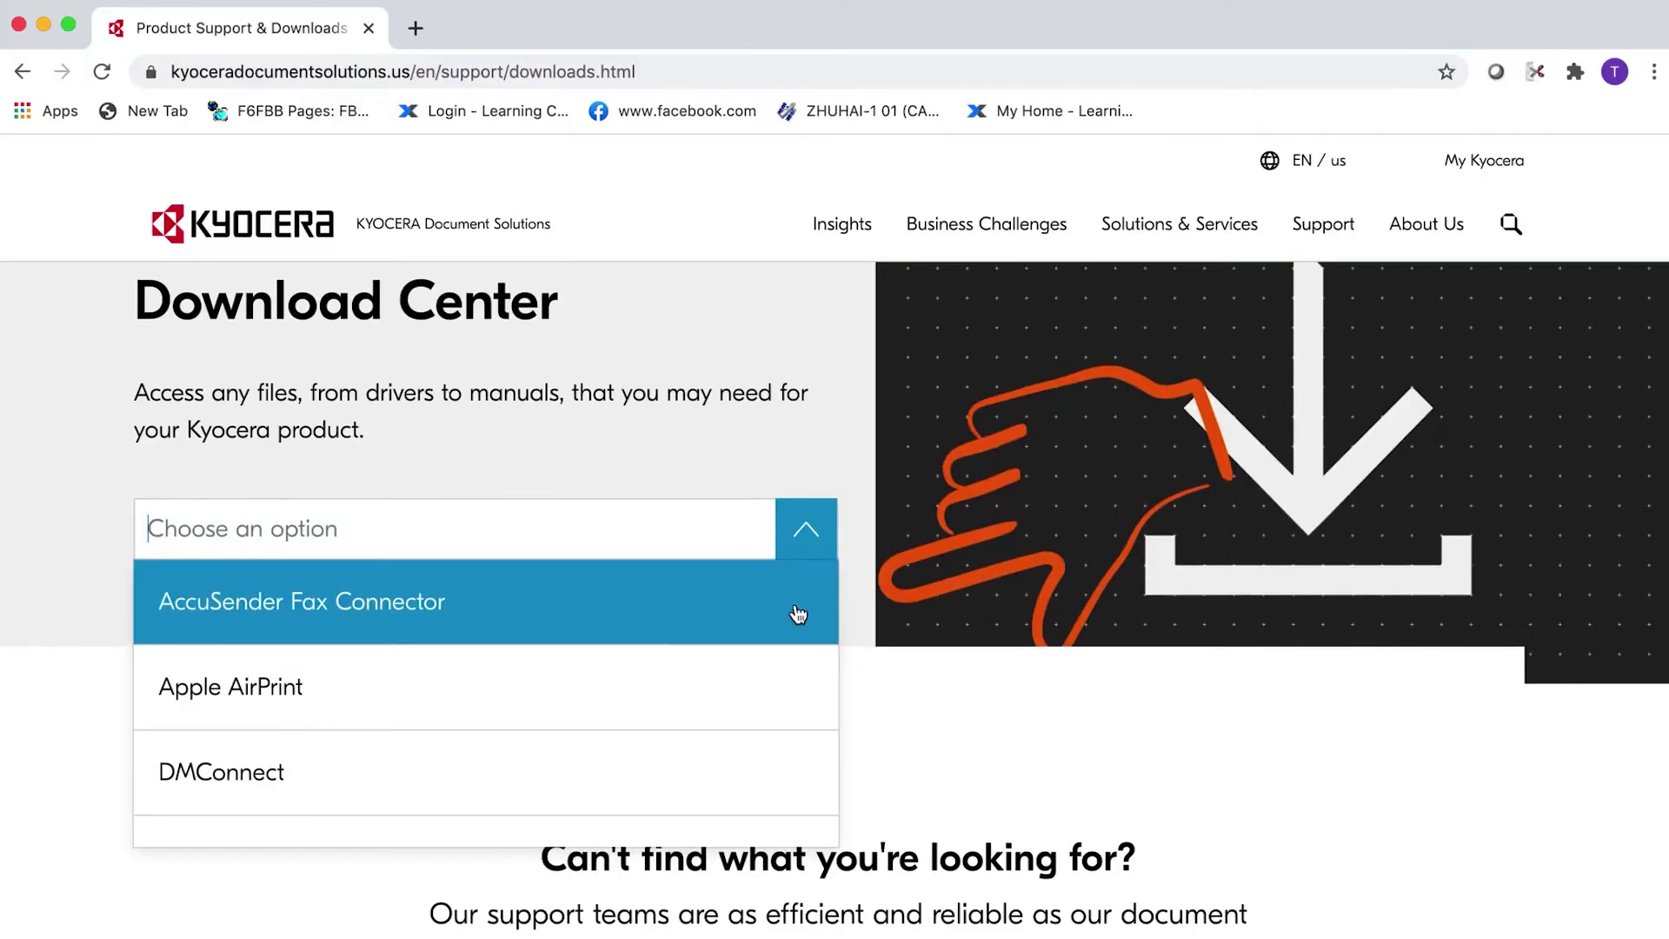
{"action": "scroll", "coordinate": [633, 666], "scroll_direction": "down", "scroll_amount": 10}
{"action": "scroll", "coordinate": [633, 666], "scroll_direction": "down", "scroll_amount": 3}
{"action": "scroll", "coordinate": [633, 664], "scroll_direction": "down", "scroll_amount": 5}
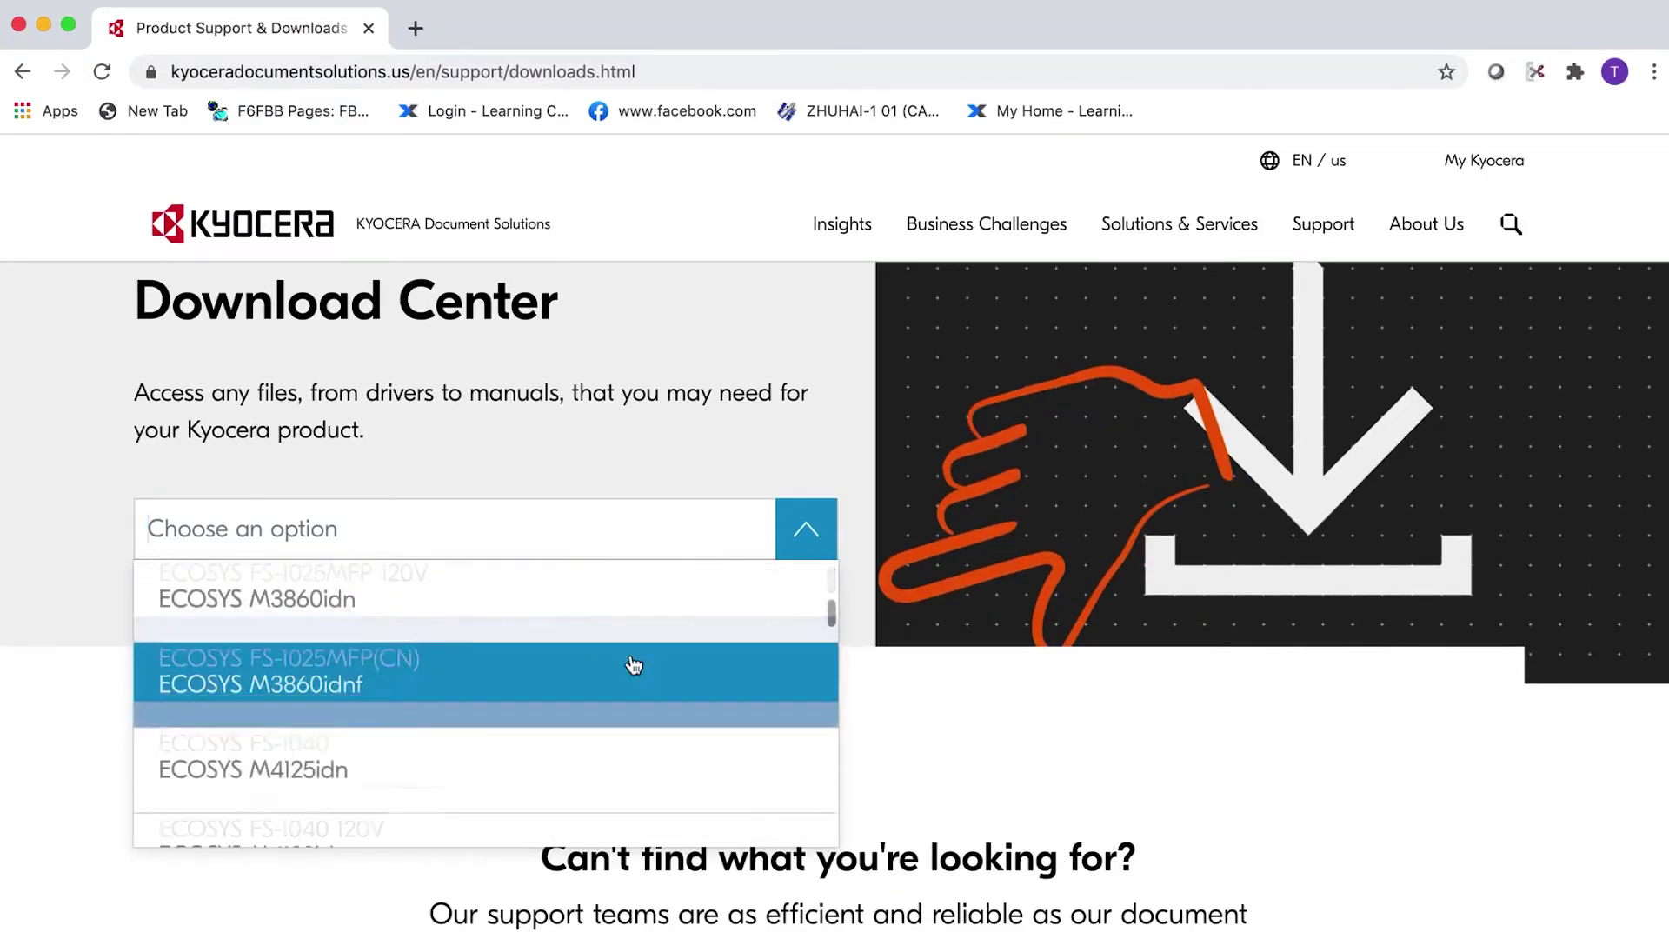
{"action": "scroll", "coordinate": [633, 665], "scroll_direction": "down", "scroll_amount": 2}
{"action": "scroll", "coordinate": [633, 665], "scroll_direction": "down", "scroll_amount": 3}
{"action": "scroll", "coordinate": [633, 665], "scroll_direction": "down", "scroll_amount": 1}
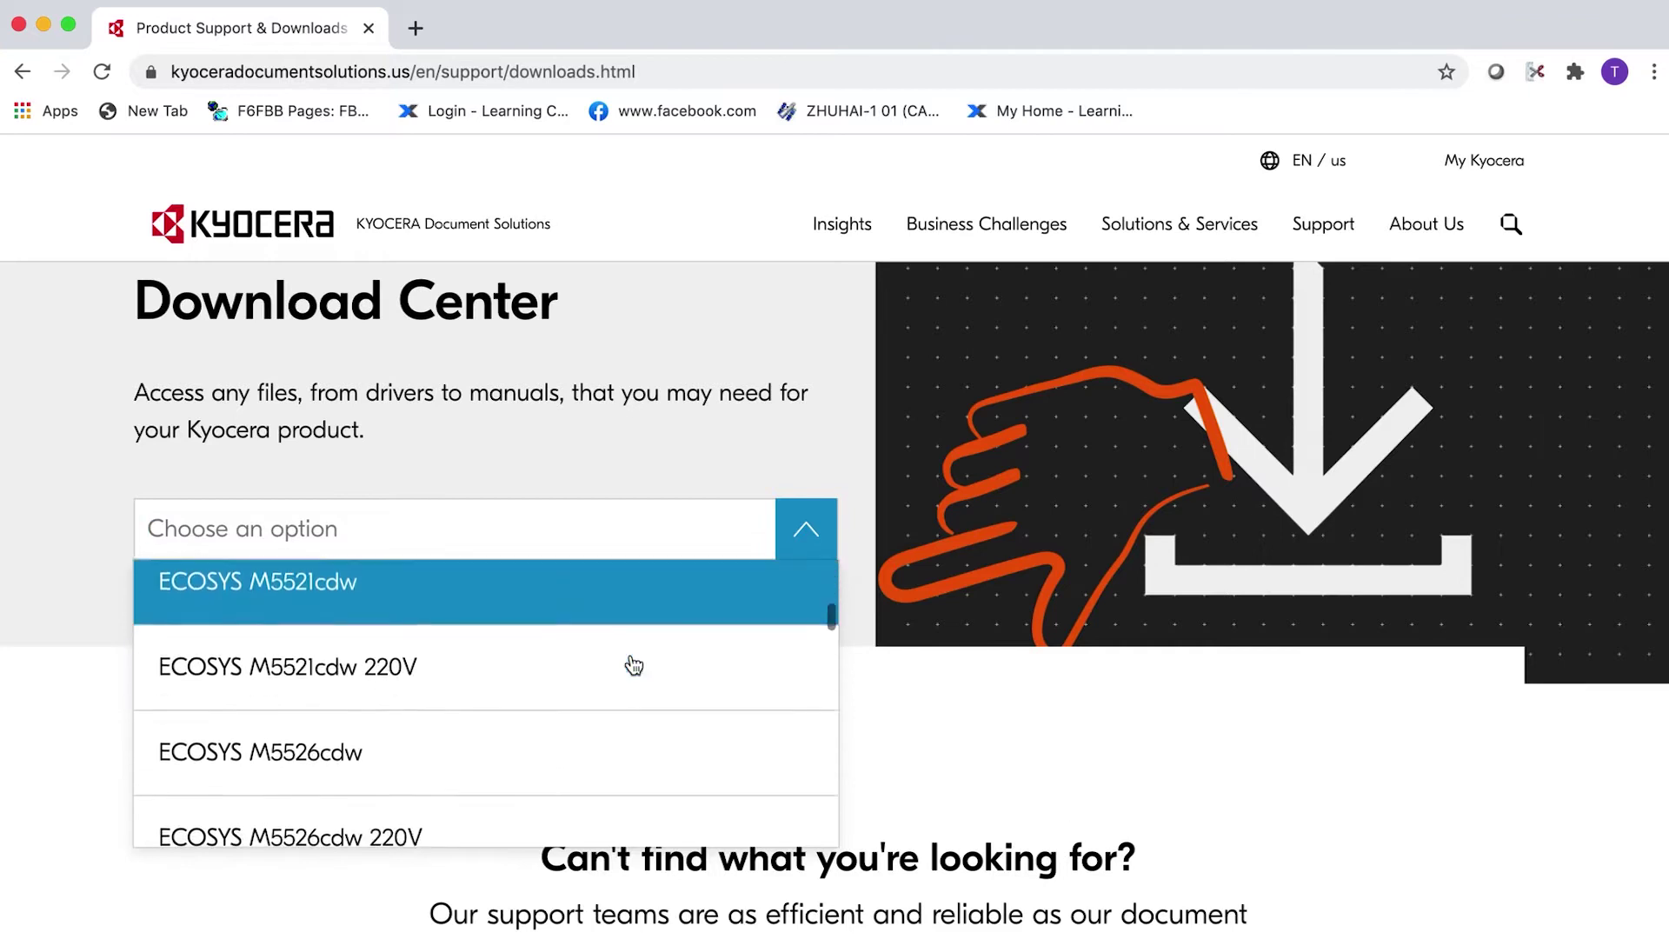
{"action": "scroll", "coordinate": [634, 665], "scroll_direction": "down", "scroll_amount": 1}
{"action": "scroll", "coordinate": [634, 665], "scroll_direction": "down", "scroll_amount": 2}
{"action": "scroll", "coordinate": [634, 666], "scroll_direction": "down", "scroll_amount": 1}
{"action": "scroll", "coordinate": [633, 665], "scroll_direction": "down", "scroll_amount": 1}
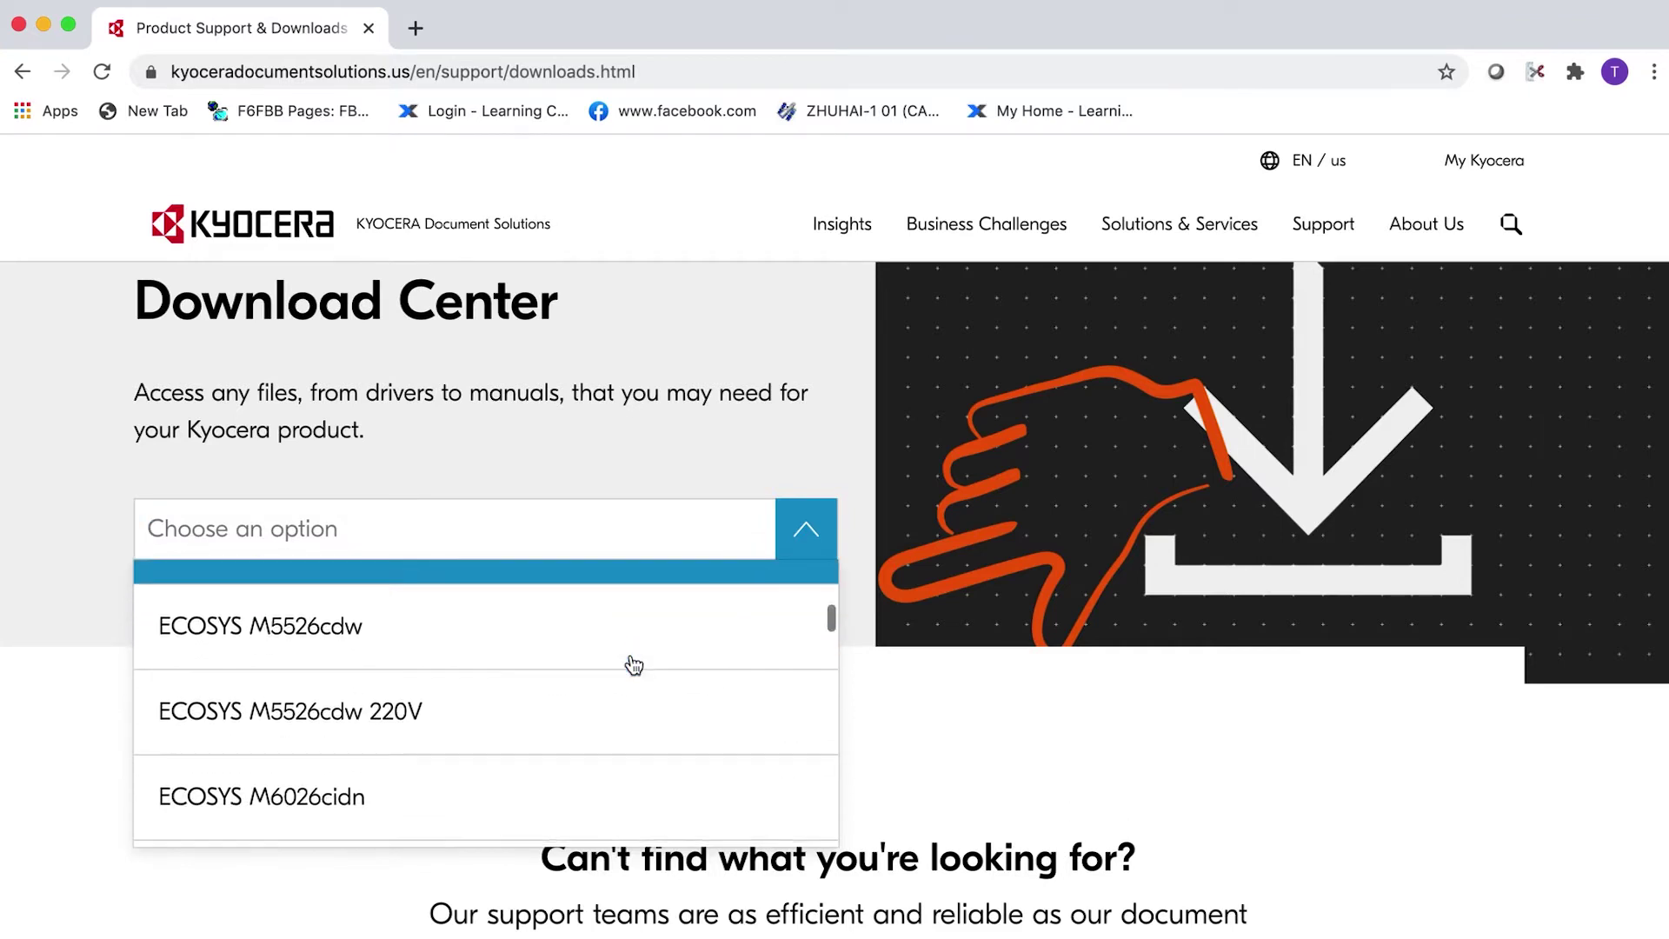
Pick the ECOSYS M5526cdw and download its Mac Print Driver zip, showing it in Downloads
{"action": "left_click", "coordinate": [522, 649]}
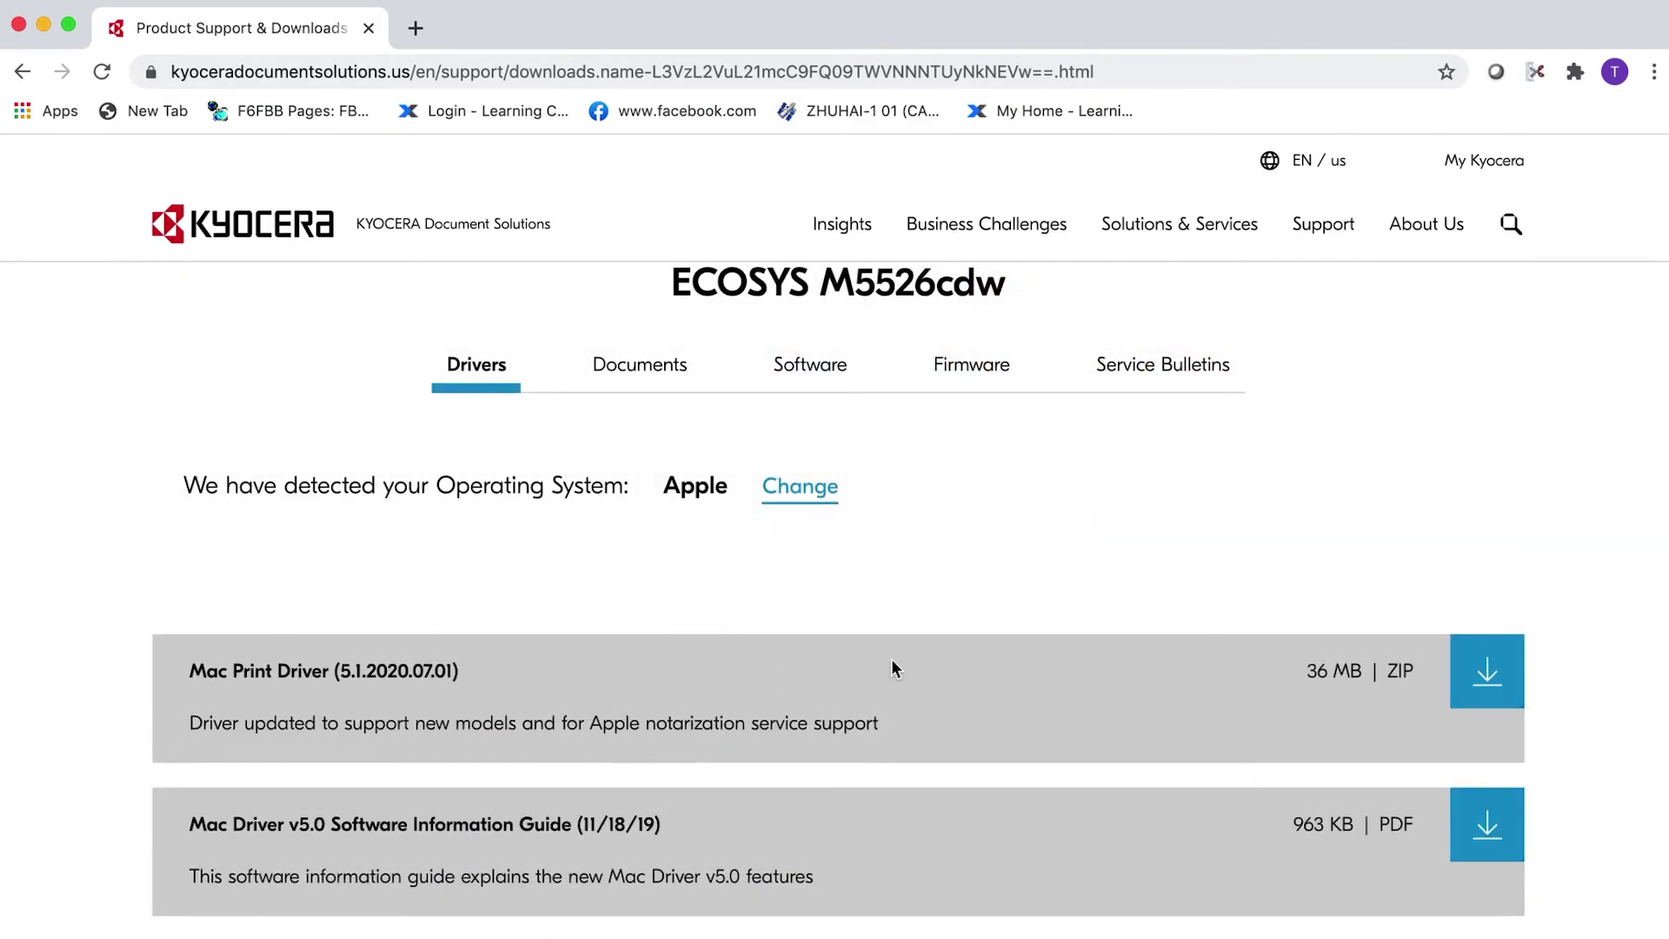
{"action": "left_click", "coordinate": [1484, 676]}
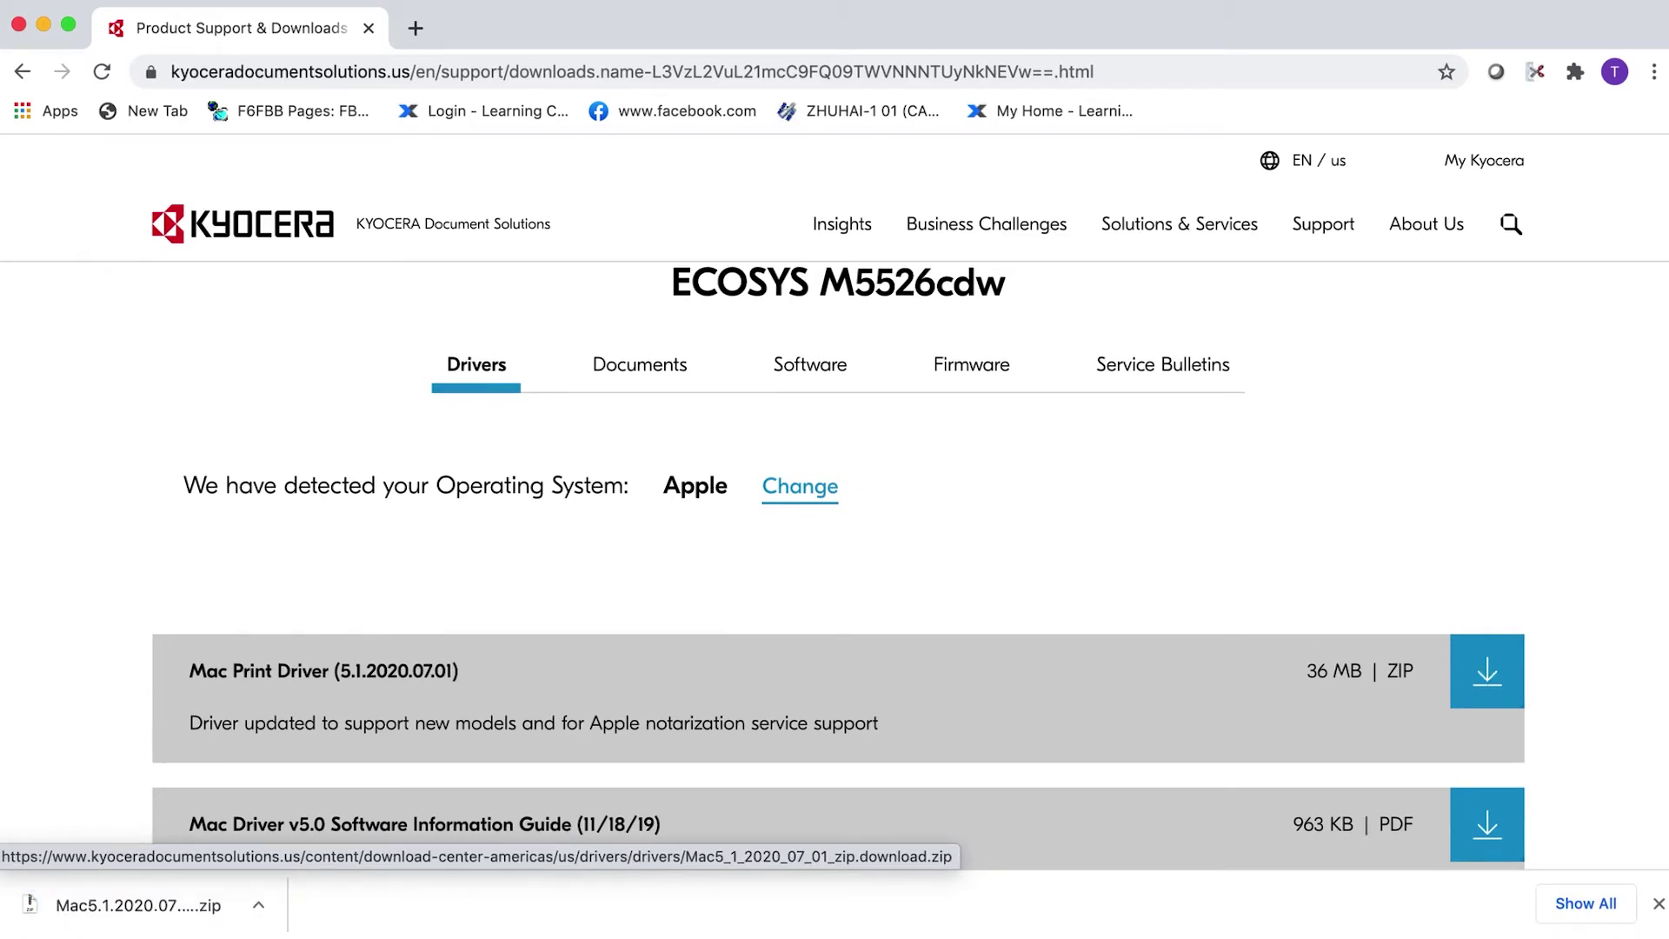
{"action": "left_click", "coordinate": [98, 905]}
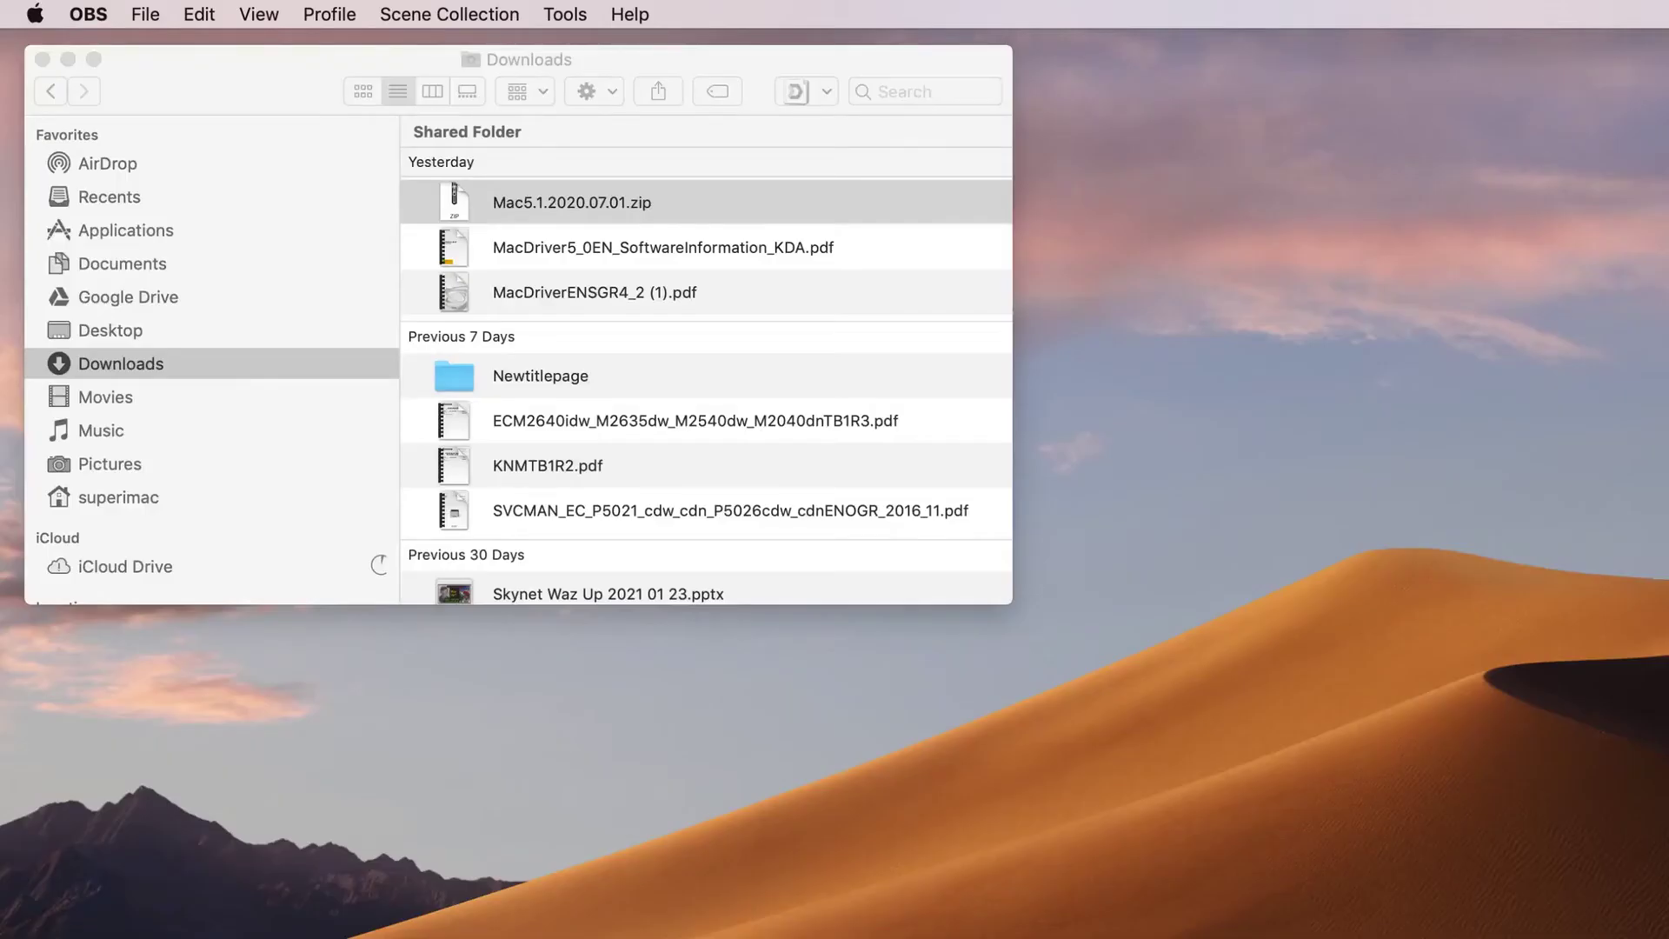
Extract Mac5.1.2020.07.01.zip and mount the disk image inside the Mac51_2020.07.01-KDC folder
{"action": "double_click", "coordinate": [696, 205]}
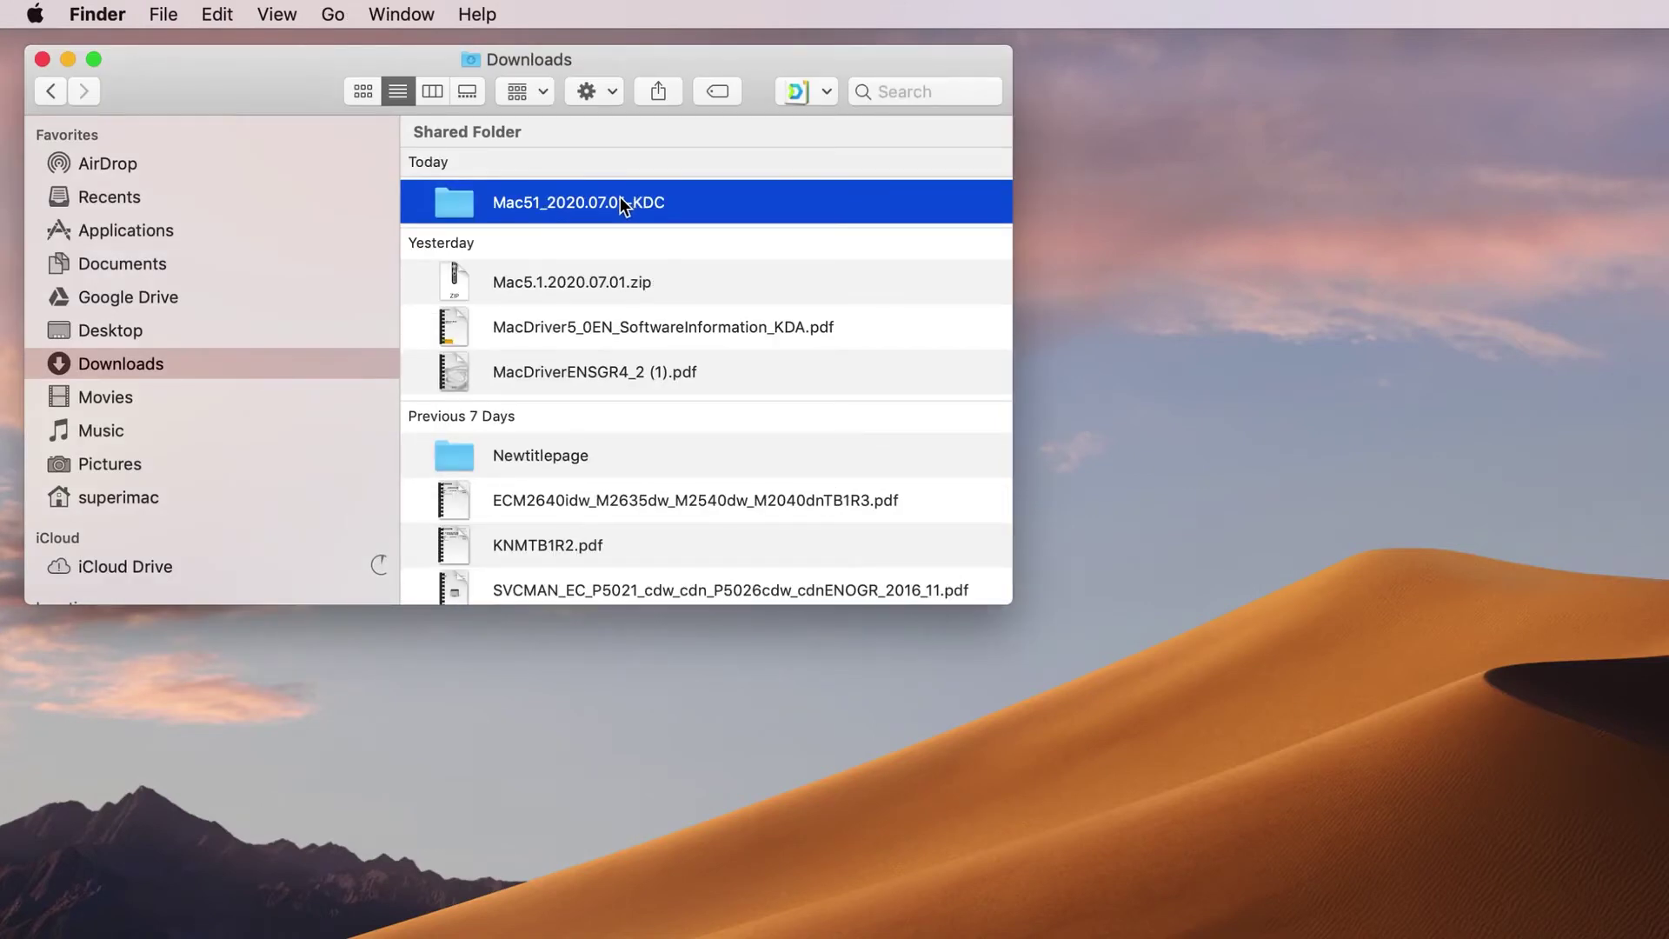
{"action": "double_click", "coordinate": [620, 200]}
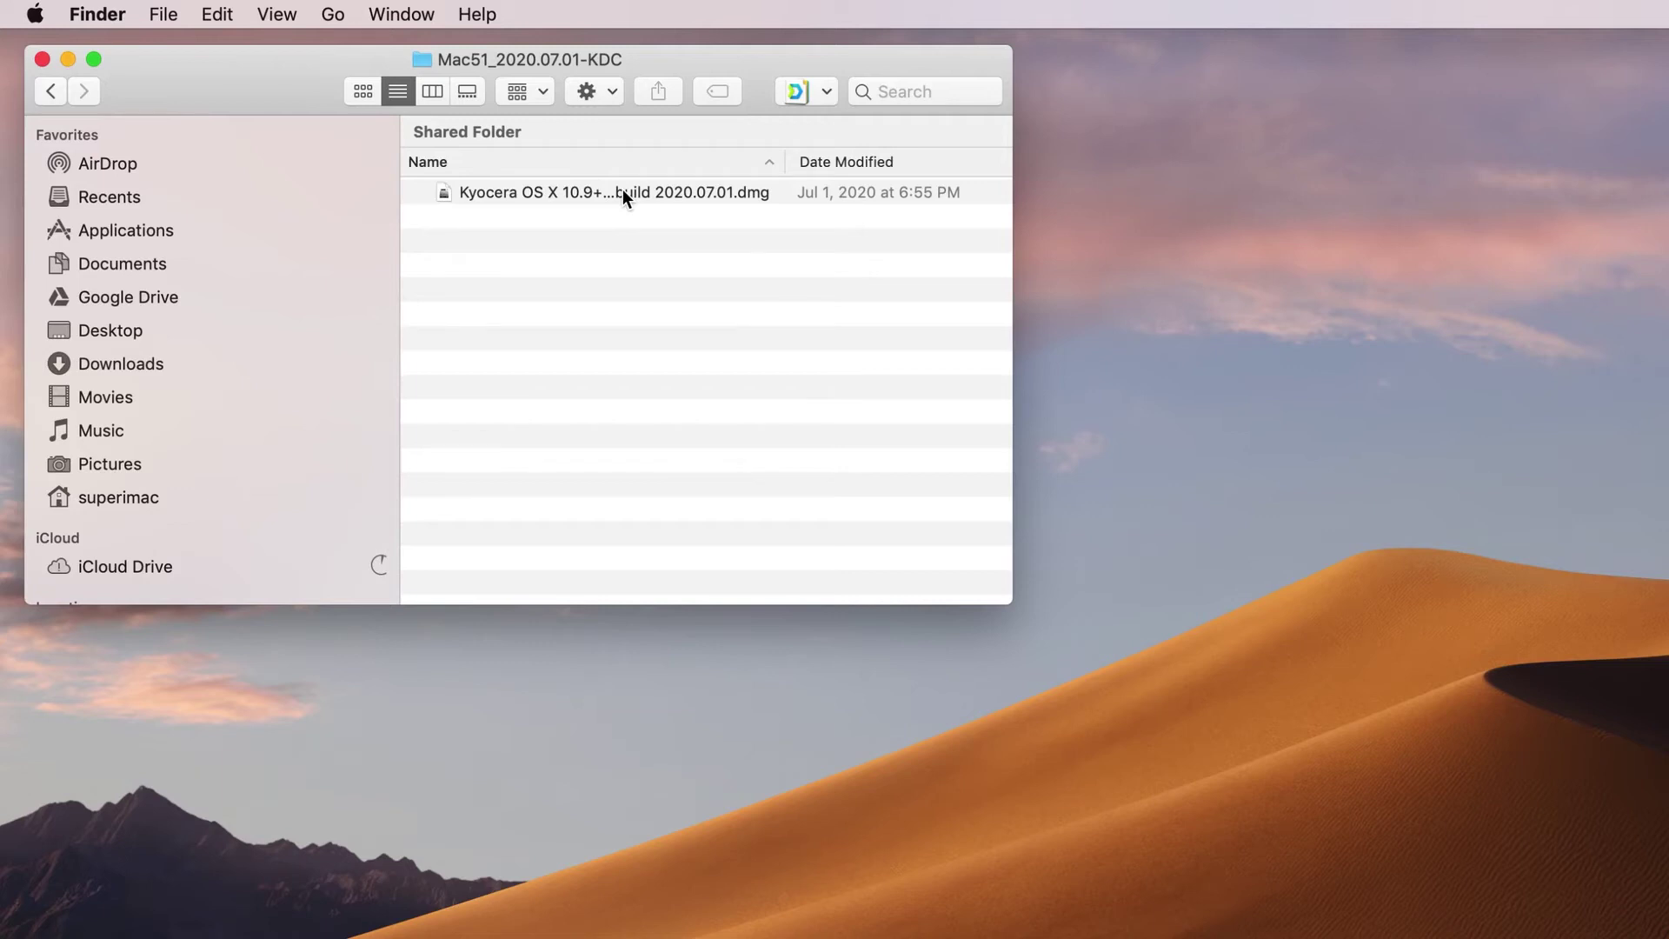
{"action": "double_click", "coordinate": [623, 192]}
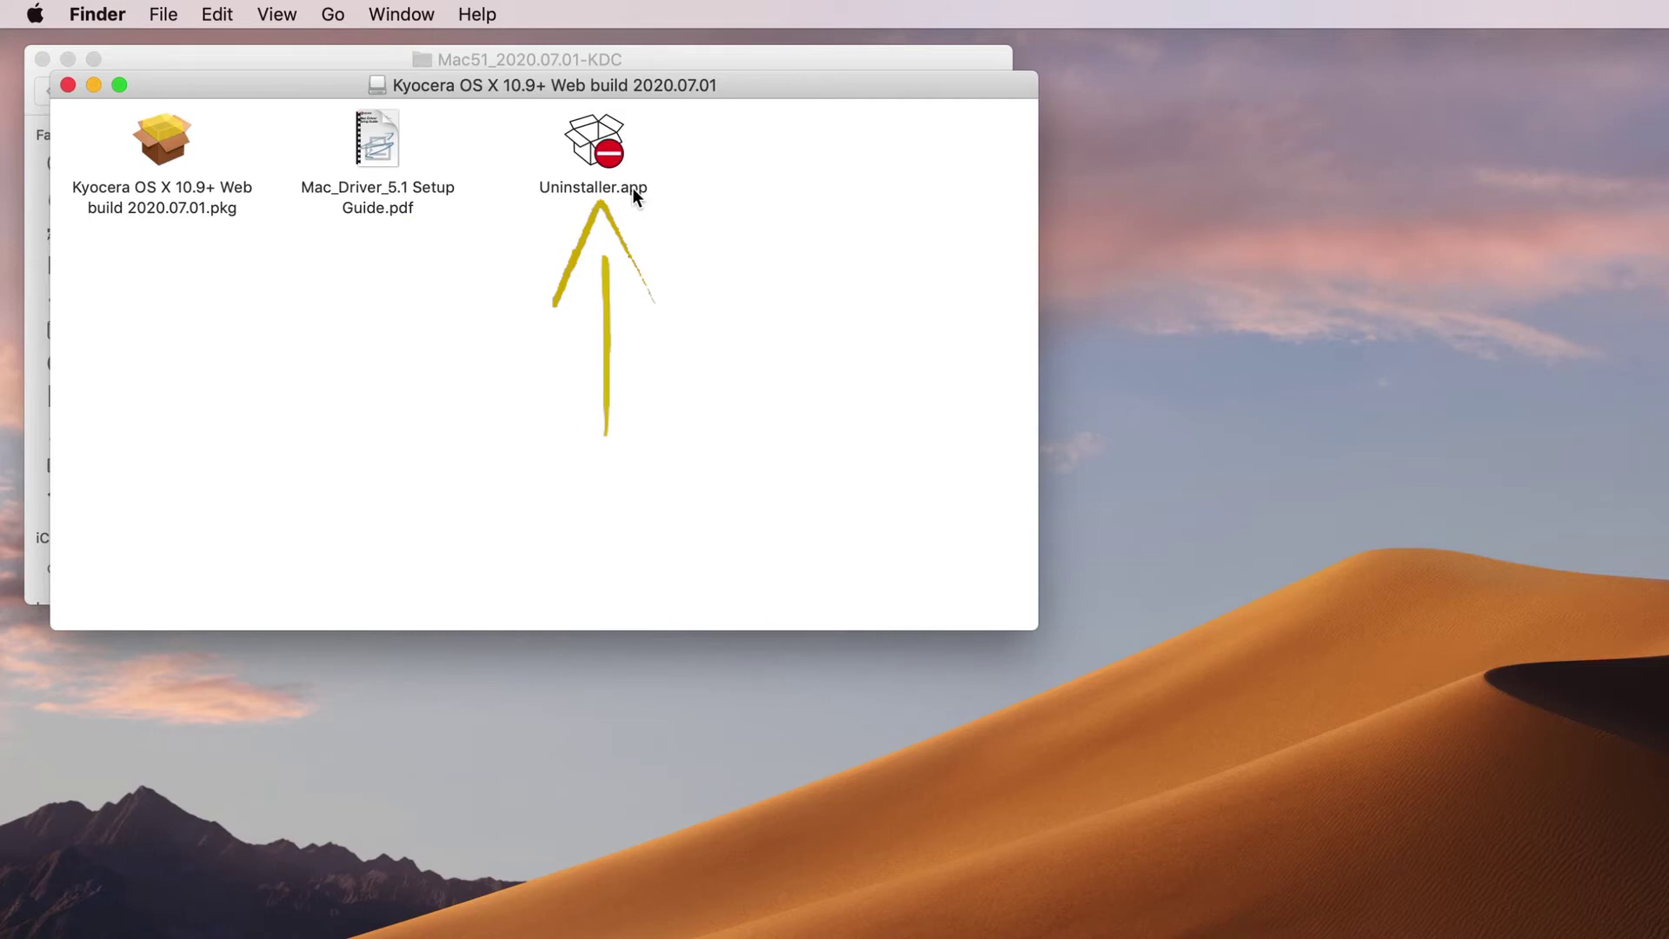
Launch the Kyocera installer package, pass the Read Me and accept the license
{"action": "double_click", "coordinate": [155, 170]}
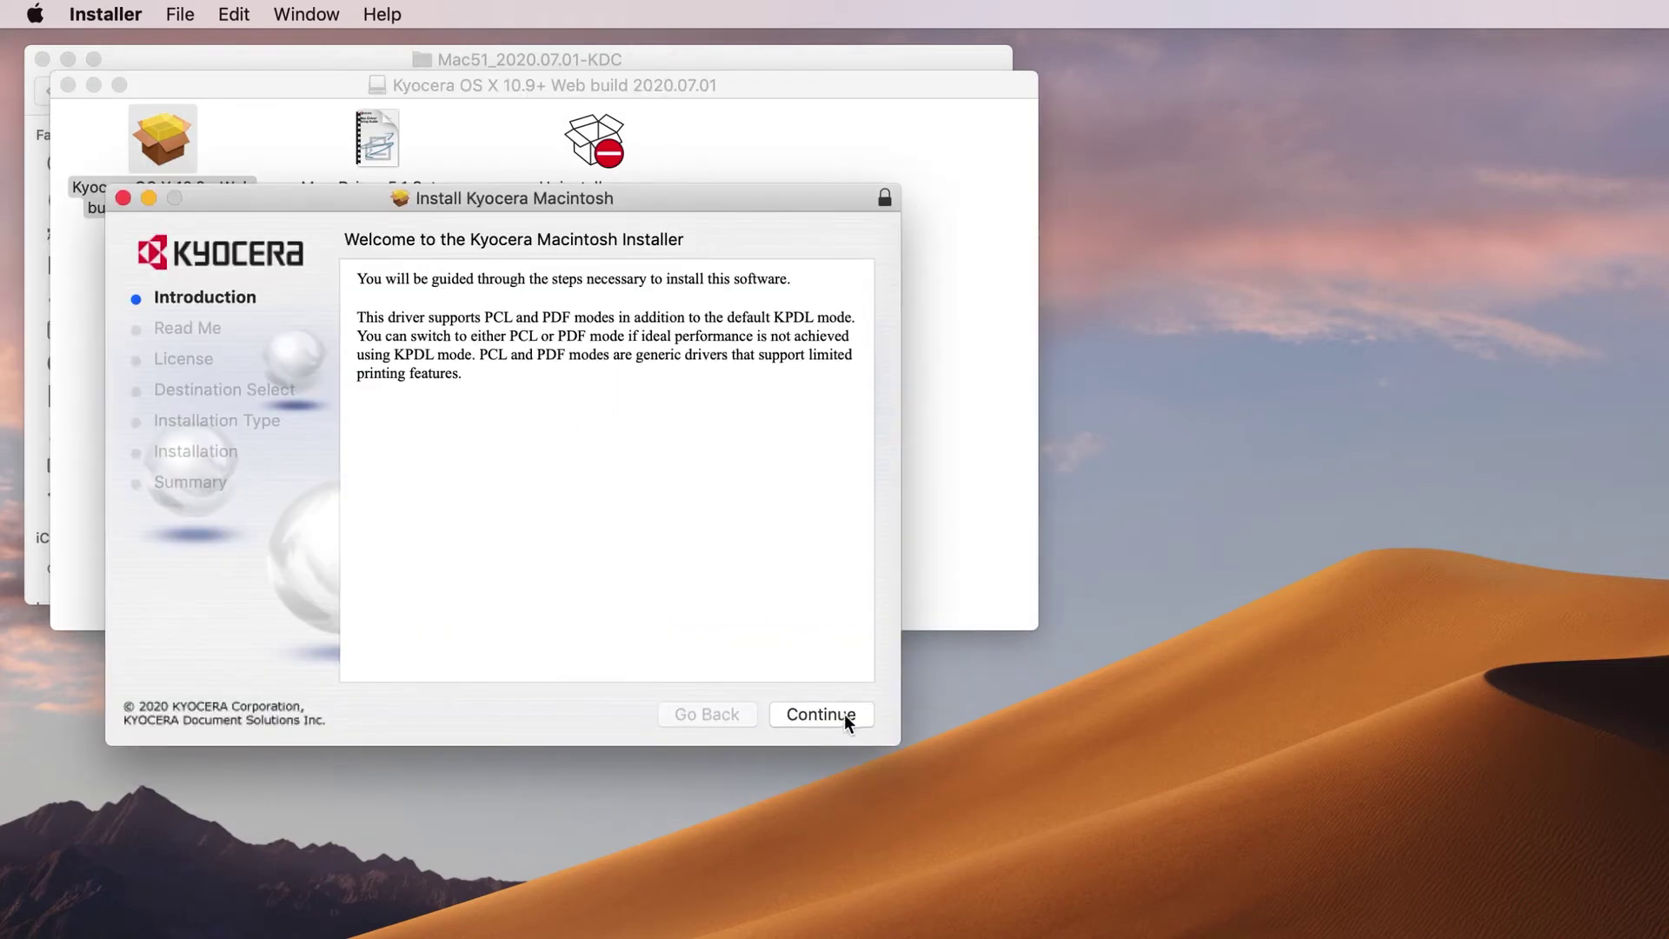
{"action": "left_click", "coordinate": [843, 713]}
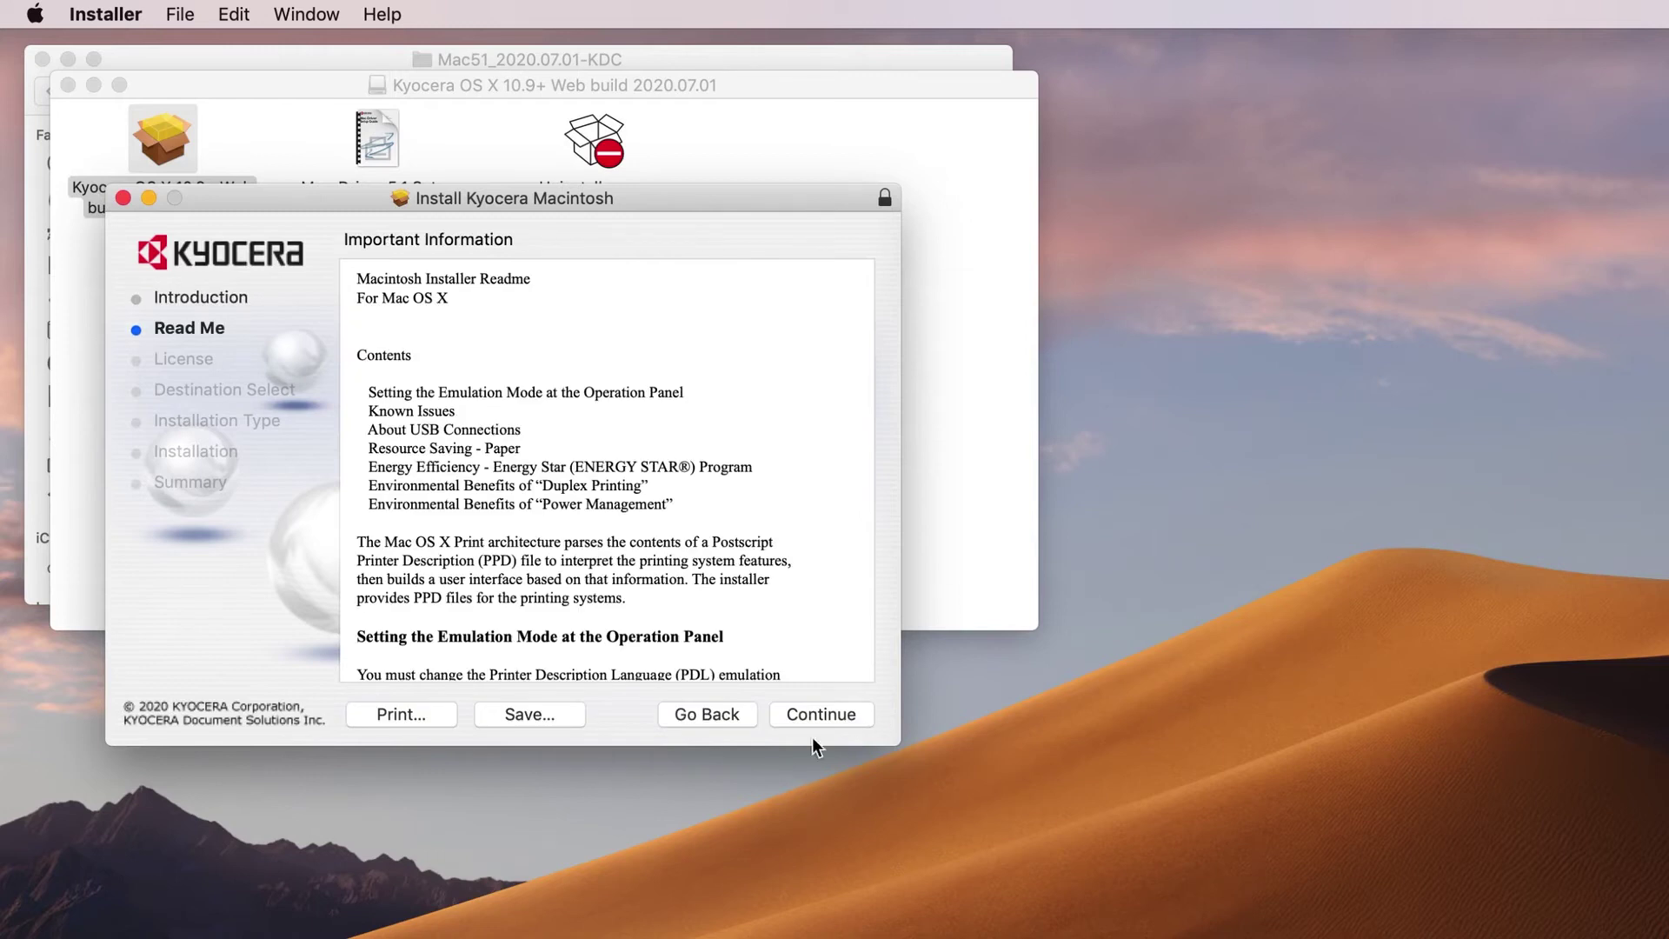
{"action": "left_click", "coordinate": [817, 712]}
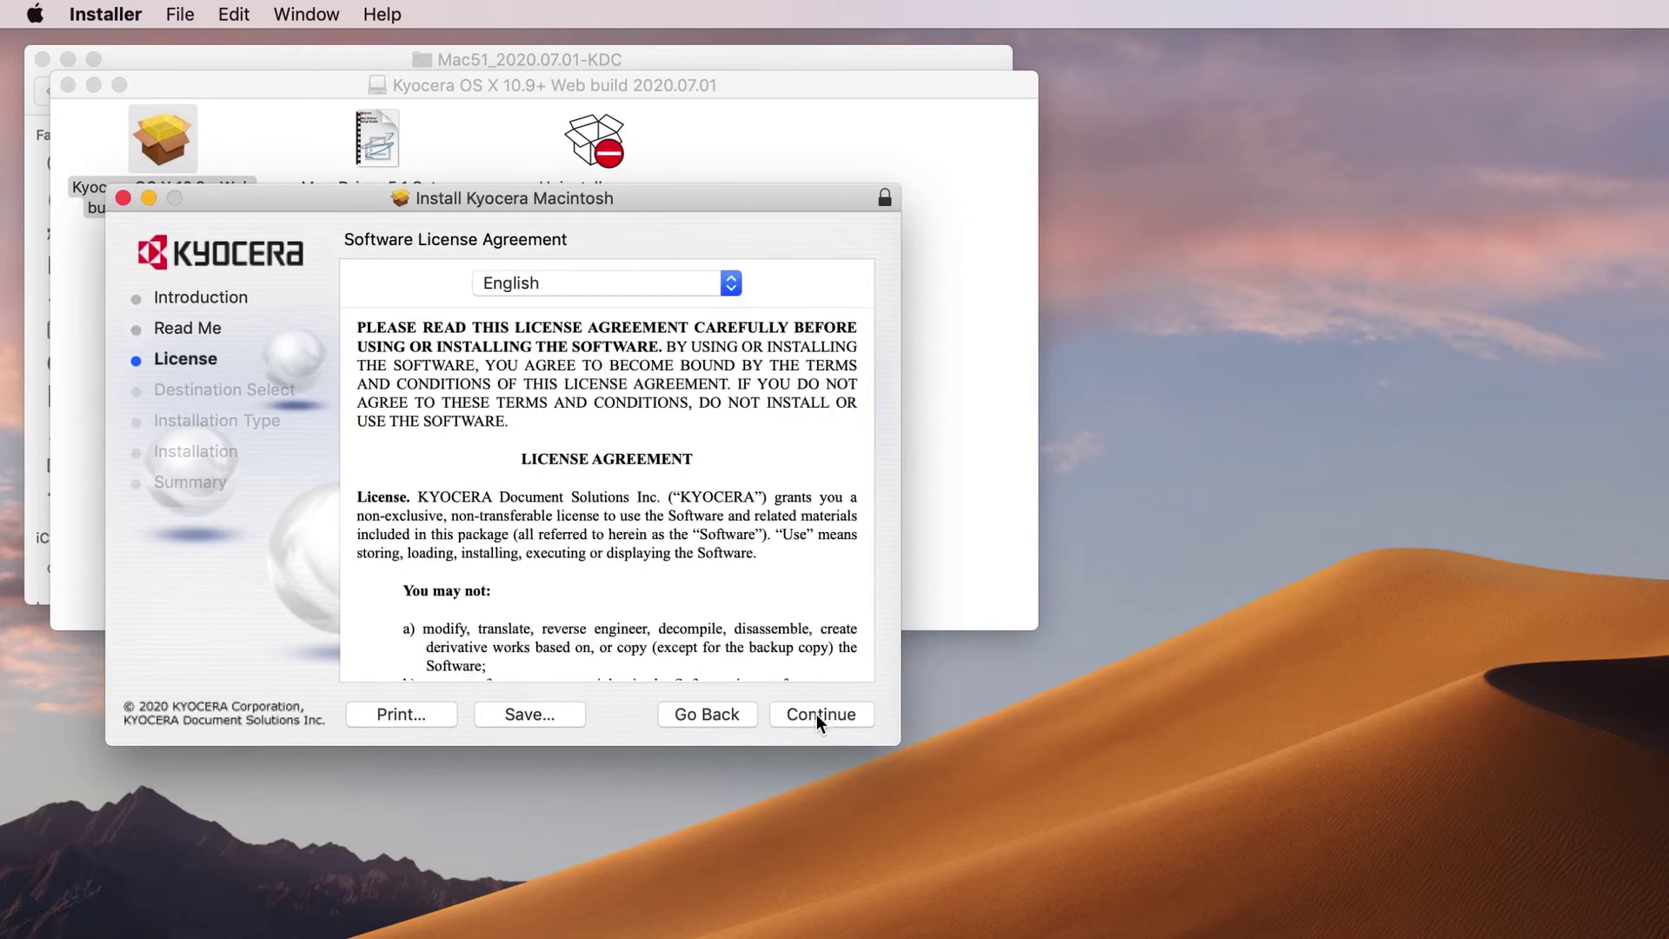
{"action": "left_click", "coordinate": [816, 713]}
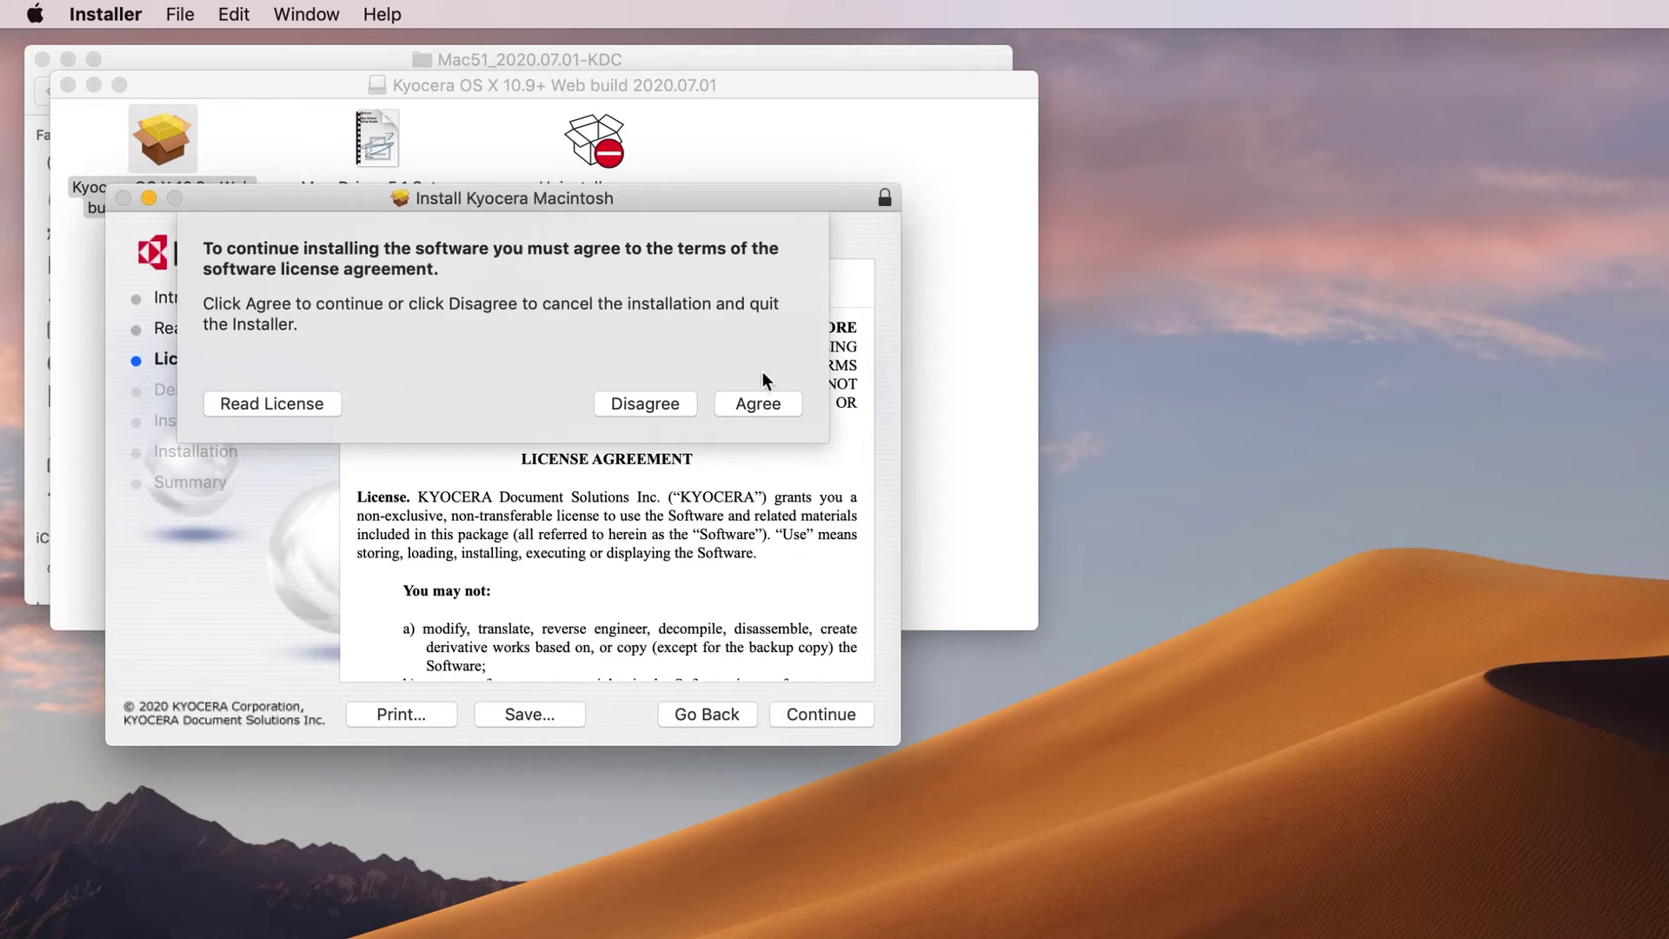
{"action": "left_click", "coordinate": [760, 404]}
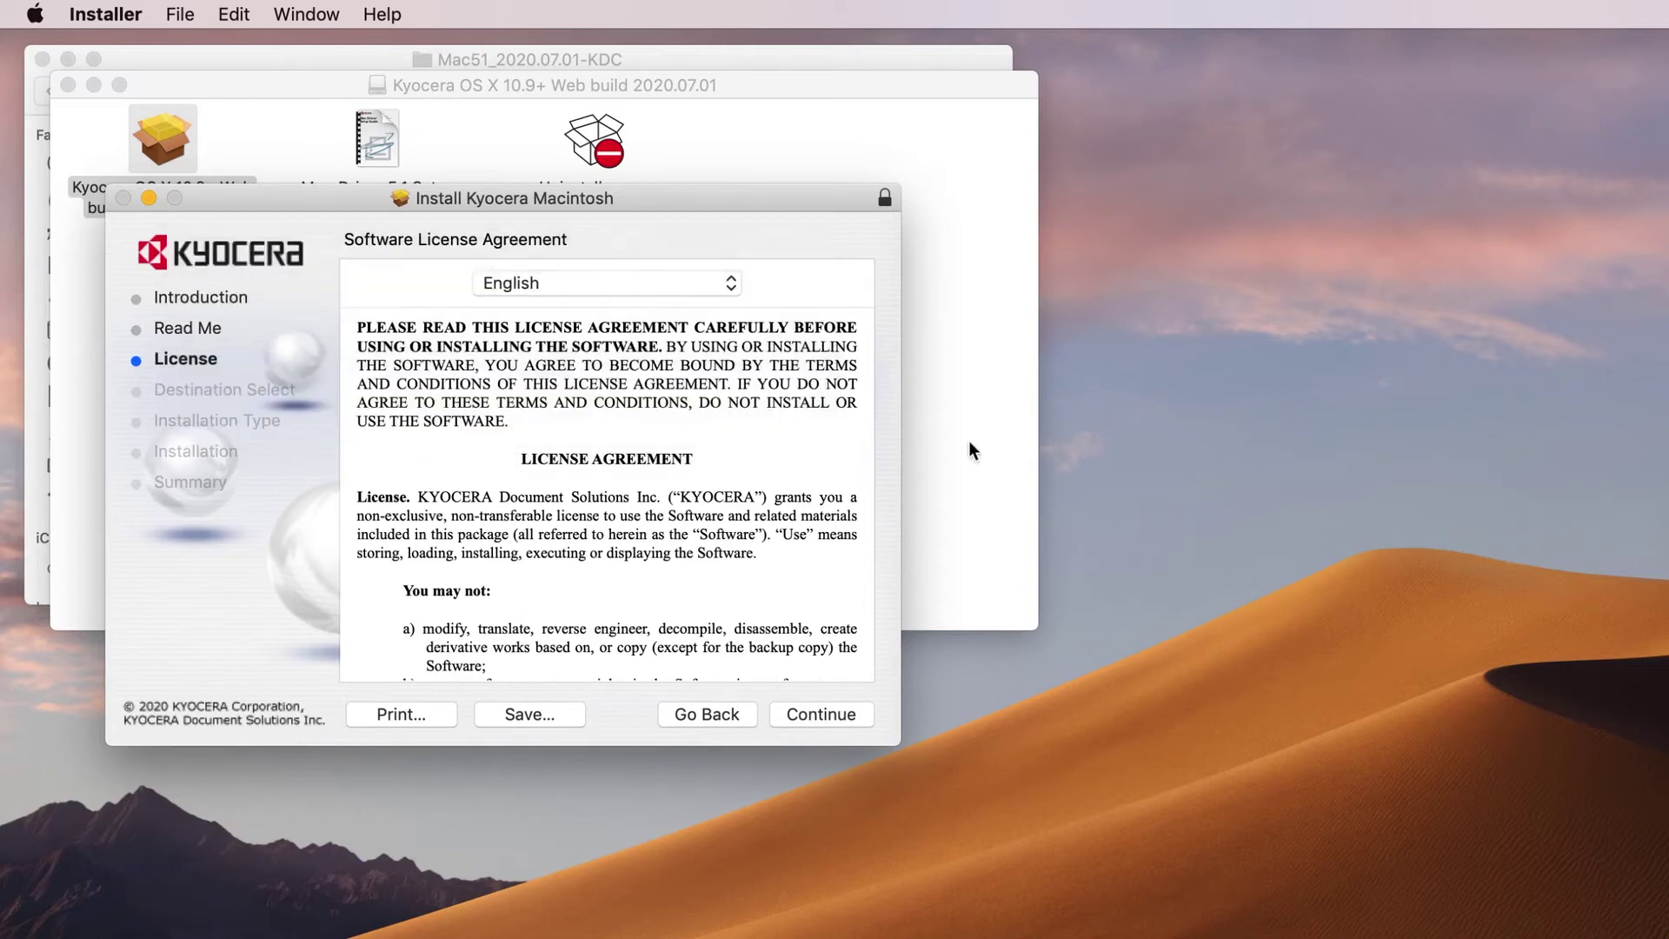
{"action": "left_click", "coordinate": [828, 713]}
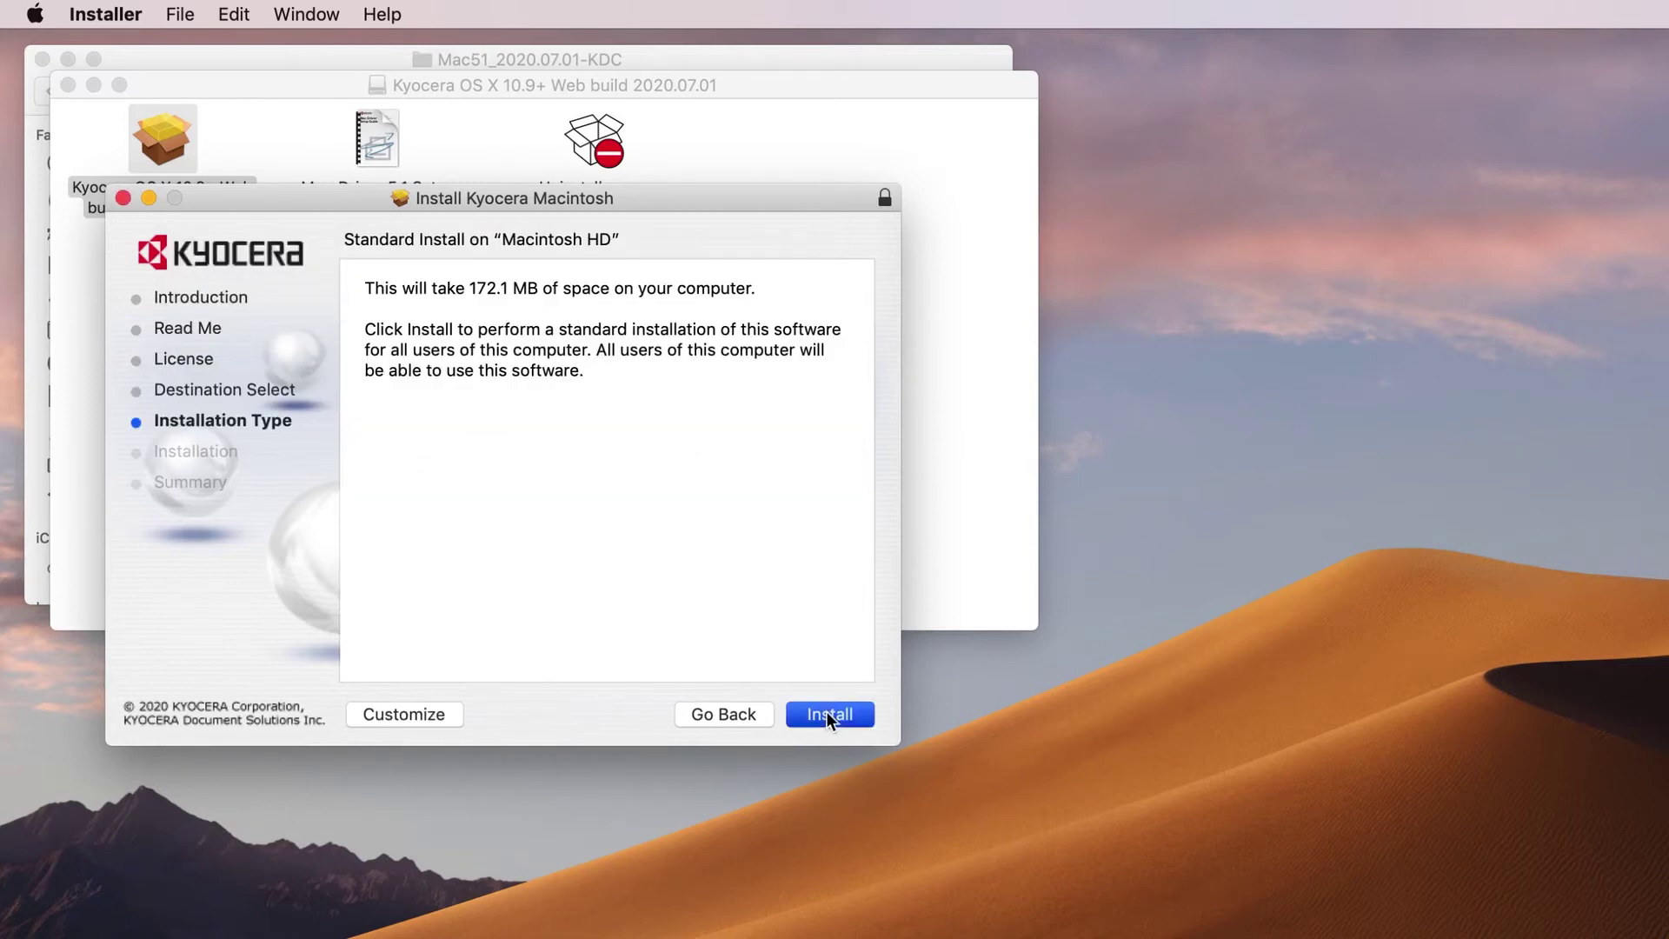
Authorise the install with the admin password and close the installer once it succeeds
{"action": "left_click_drag", "start_coordinate": [1614, 432], "coordinate": [711, 530]}
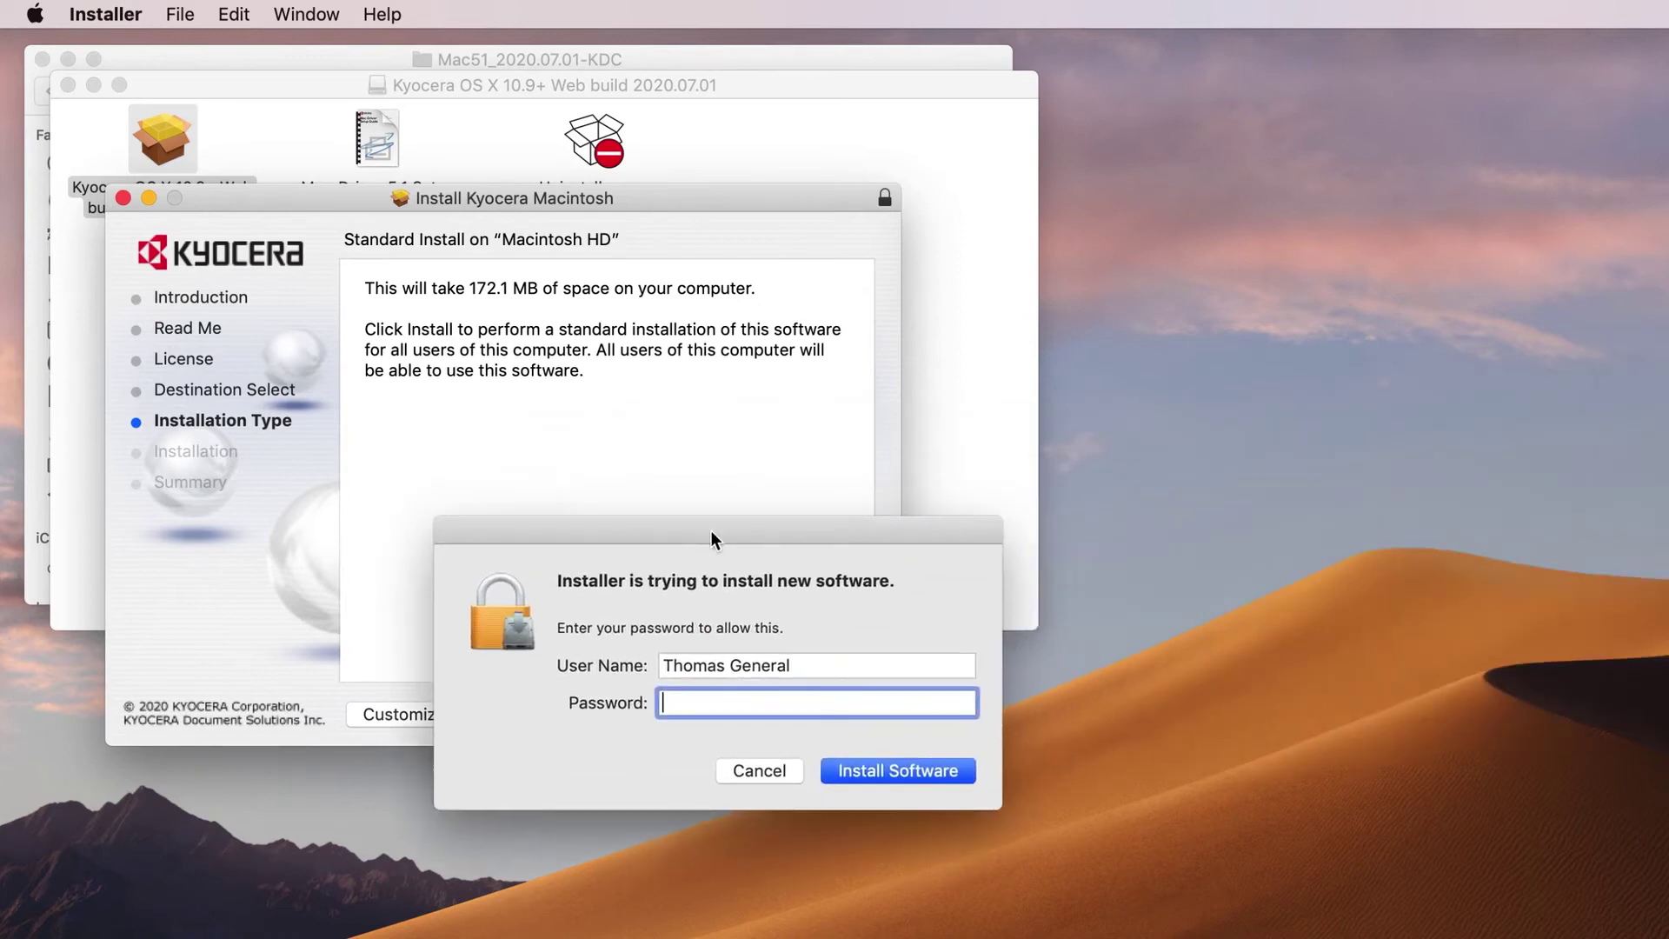
{"action": "type", "text": "aaaaaa"}
{"action": "type", "text": "aa"}
{"action": "key", "text": "Return"}
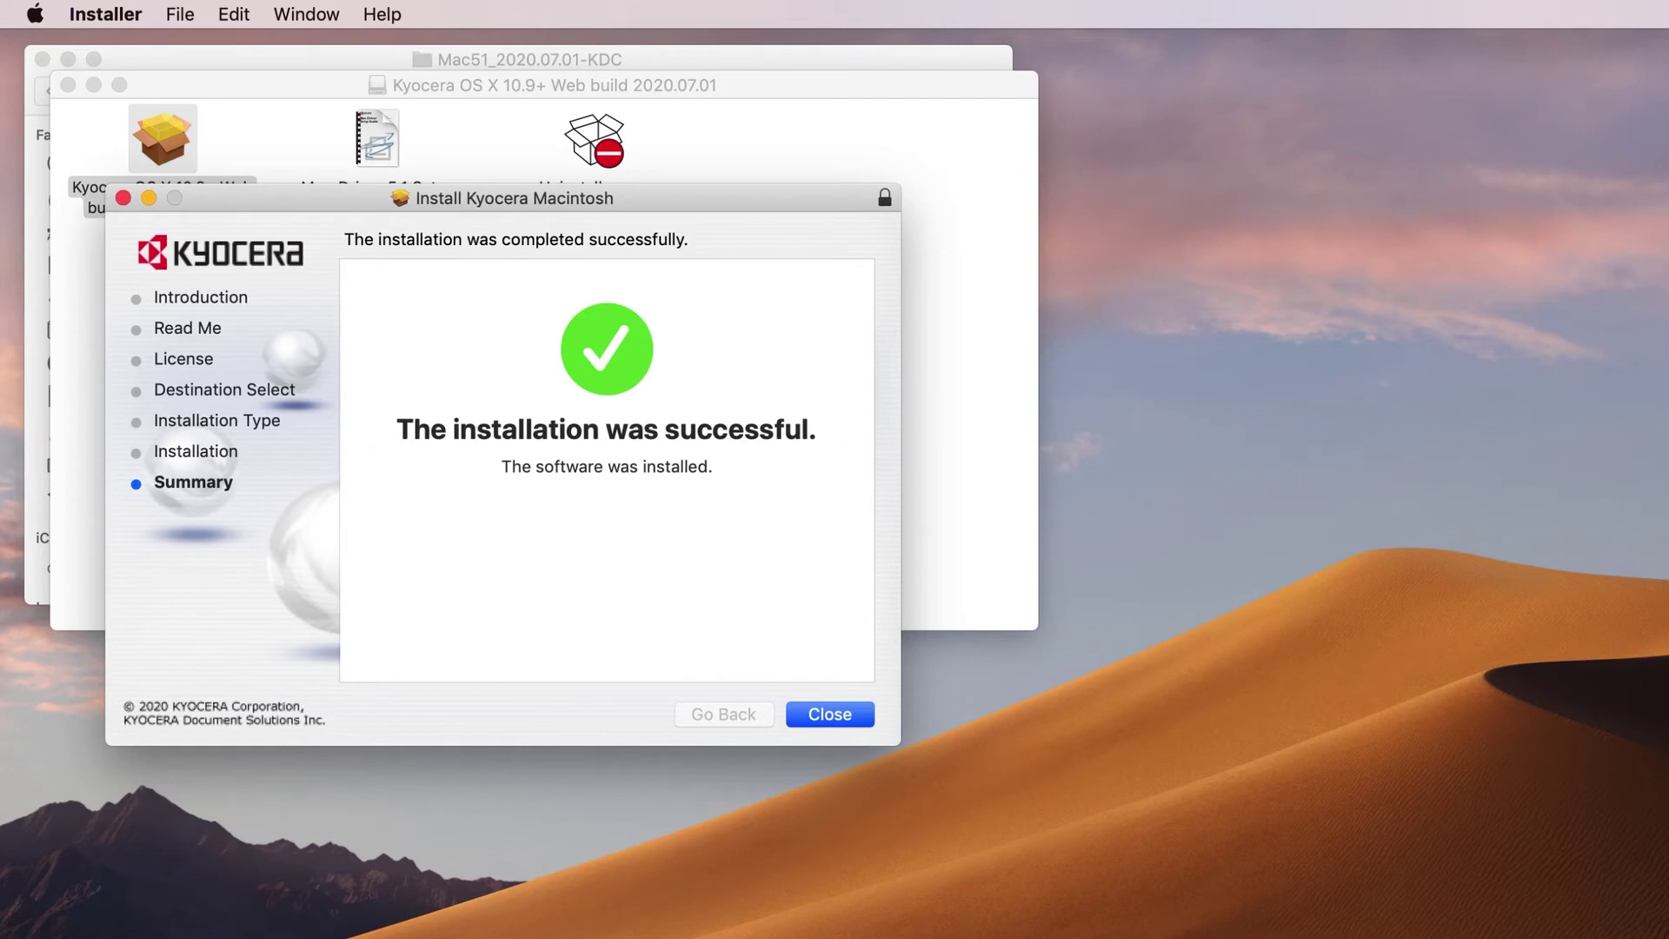
{"action": "left_click", "coordinate": [826, 710]}
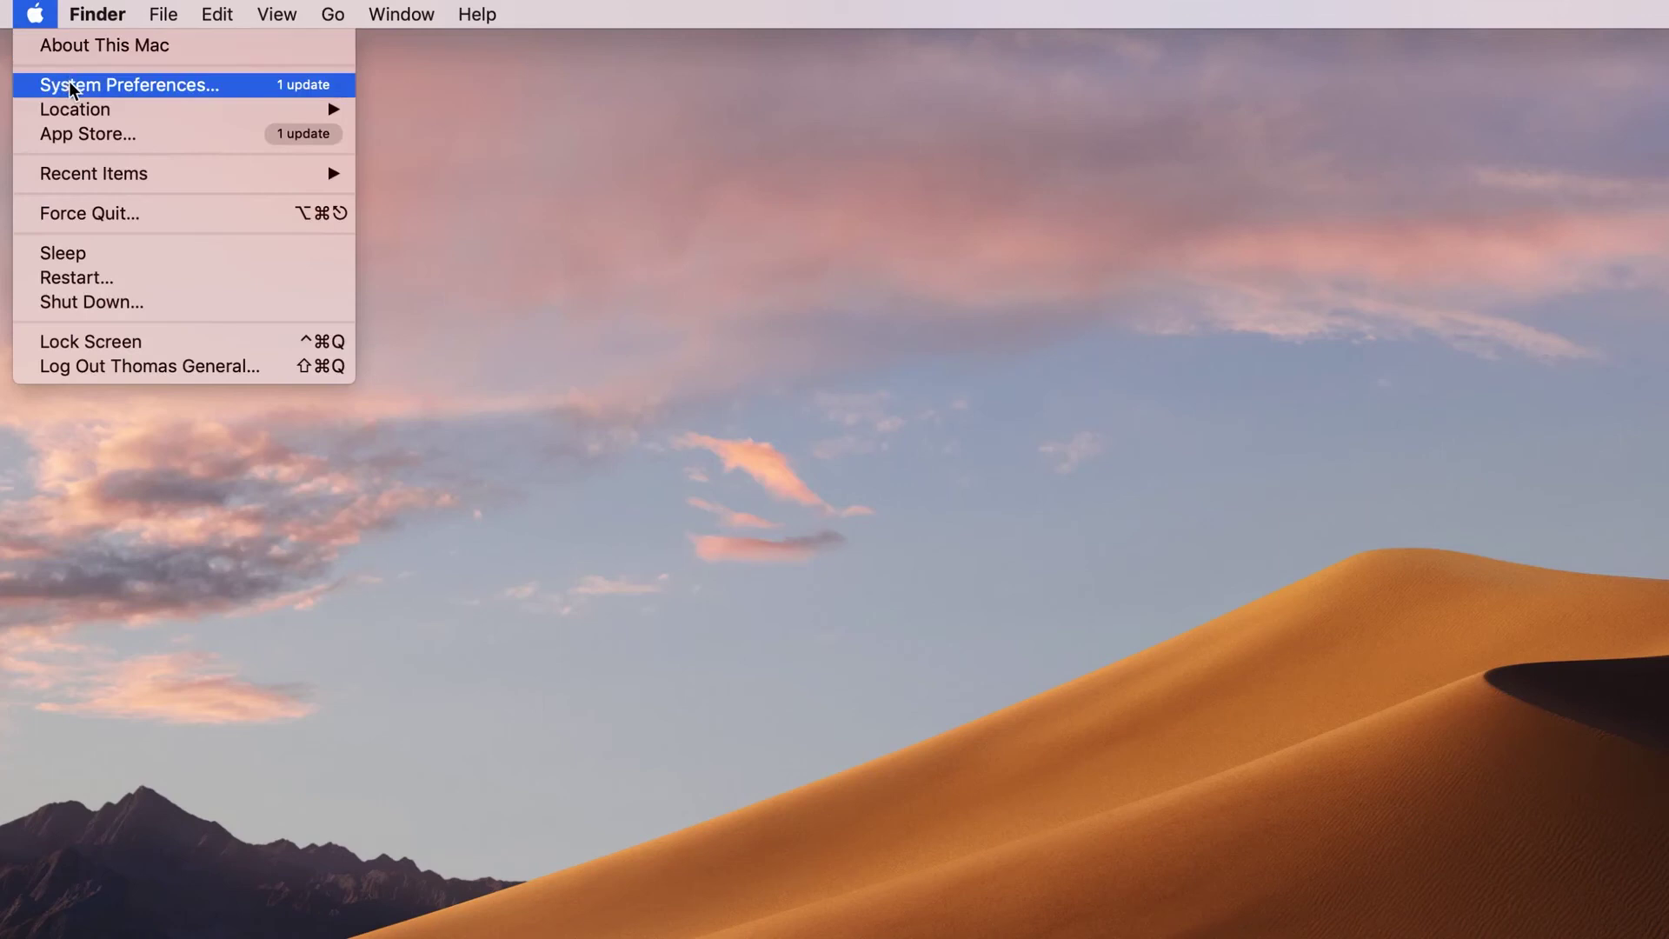
Open Printers & Scanners in System Preferences and bring up the Add printer window
{"action": "left_click", "coordinate": [68, 87]}
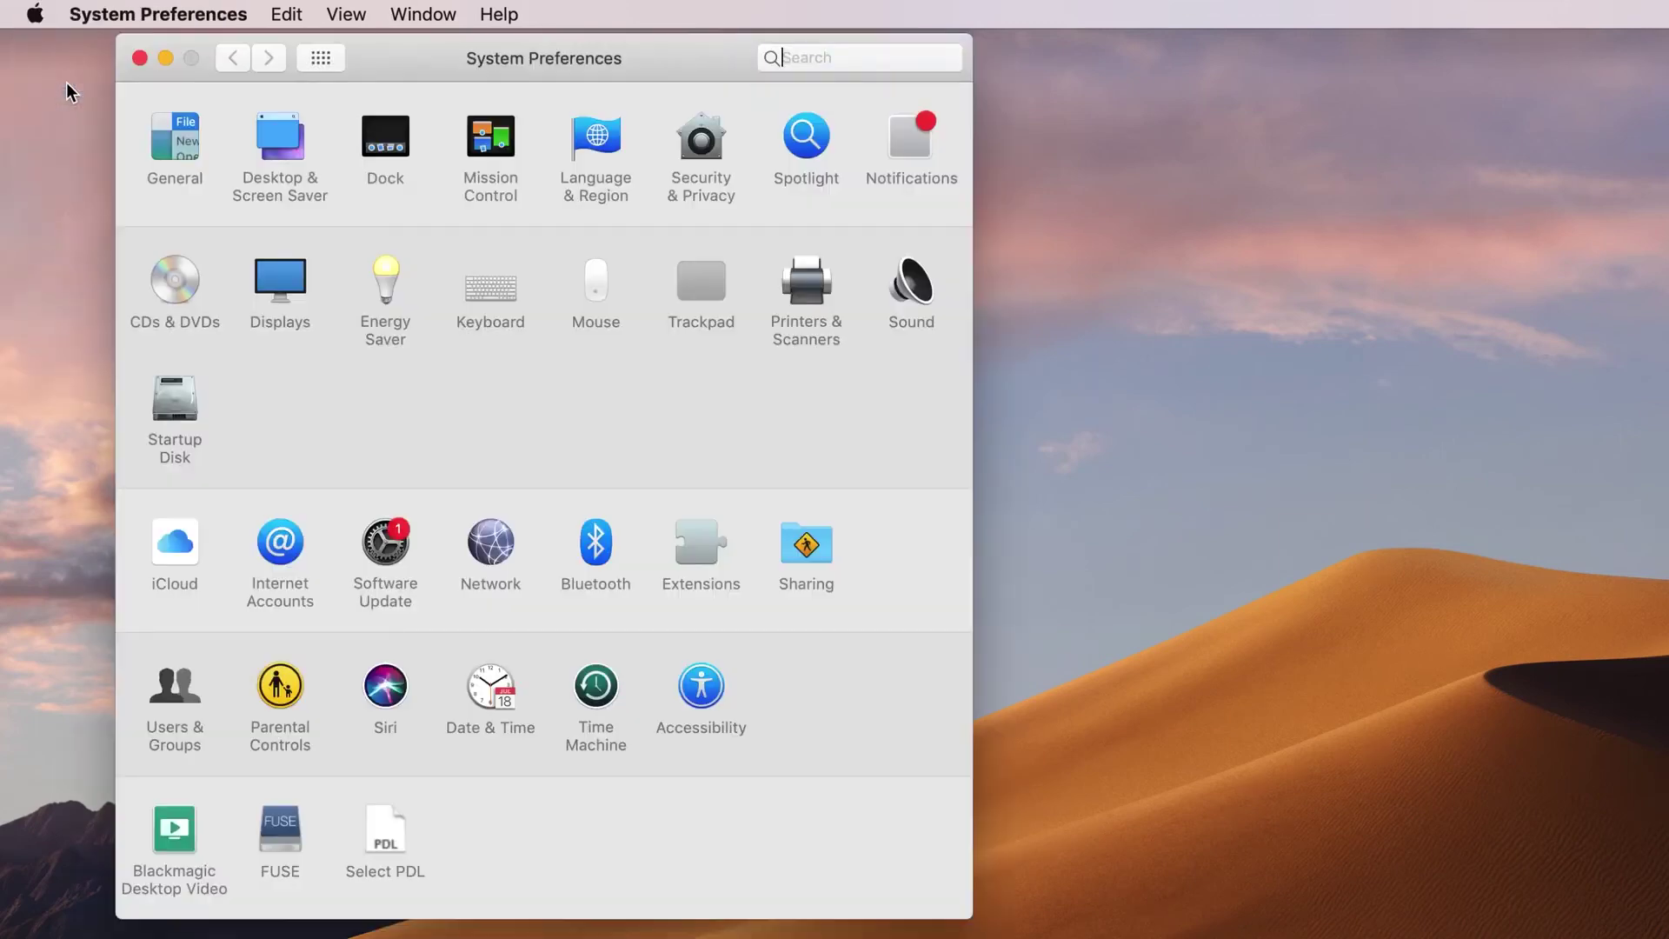
{"action": "left_click", "coordinate": [807, 273]}
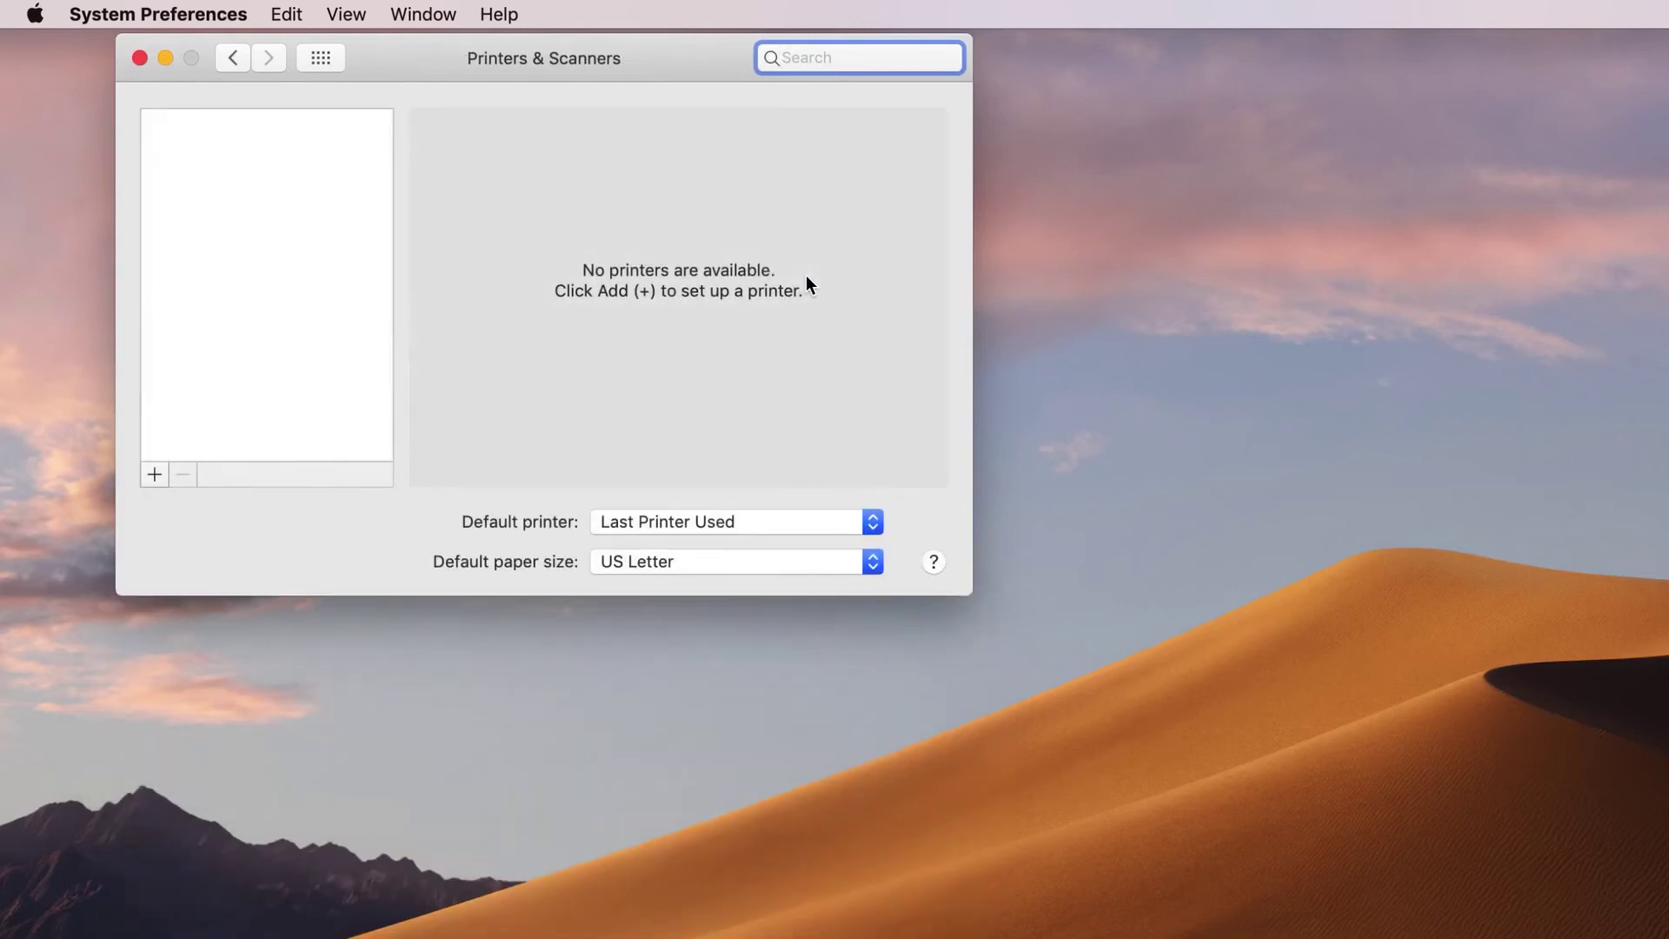
{"action": "left_click", "coordinate": [149, 473]}
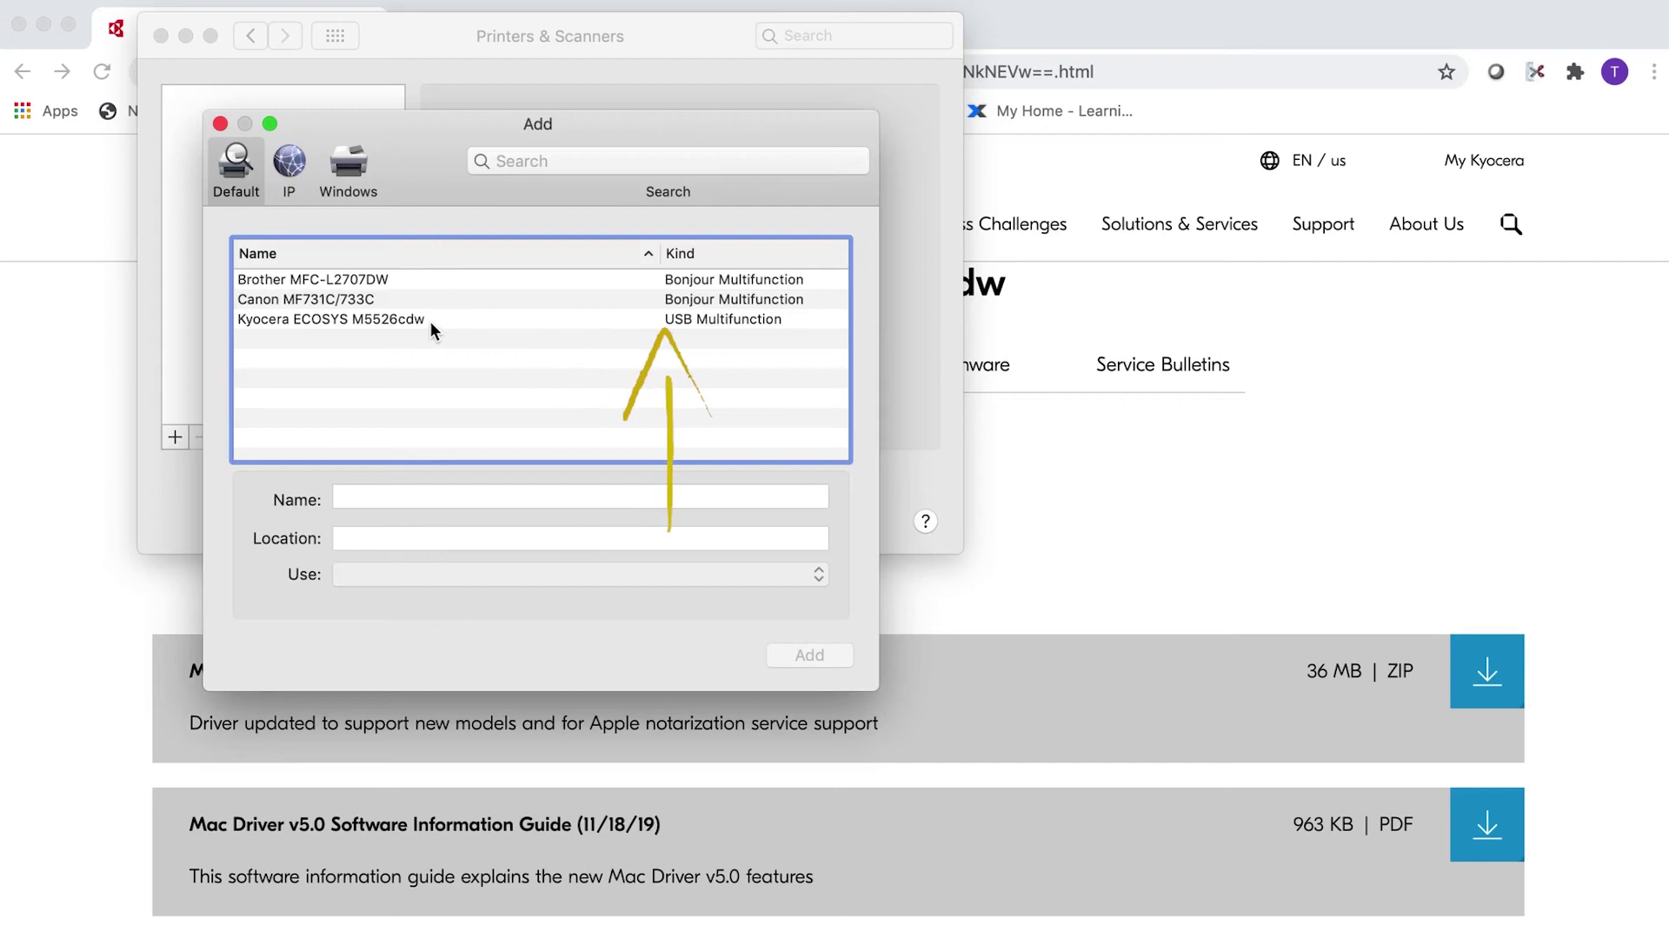
Add the USB Kyocera ECOSYS M5526cdw with location 'Home Office' and the KPDL driver
{"action": "left_click", "coordinate": [430, 321]}
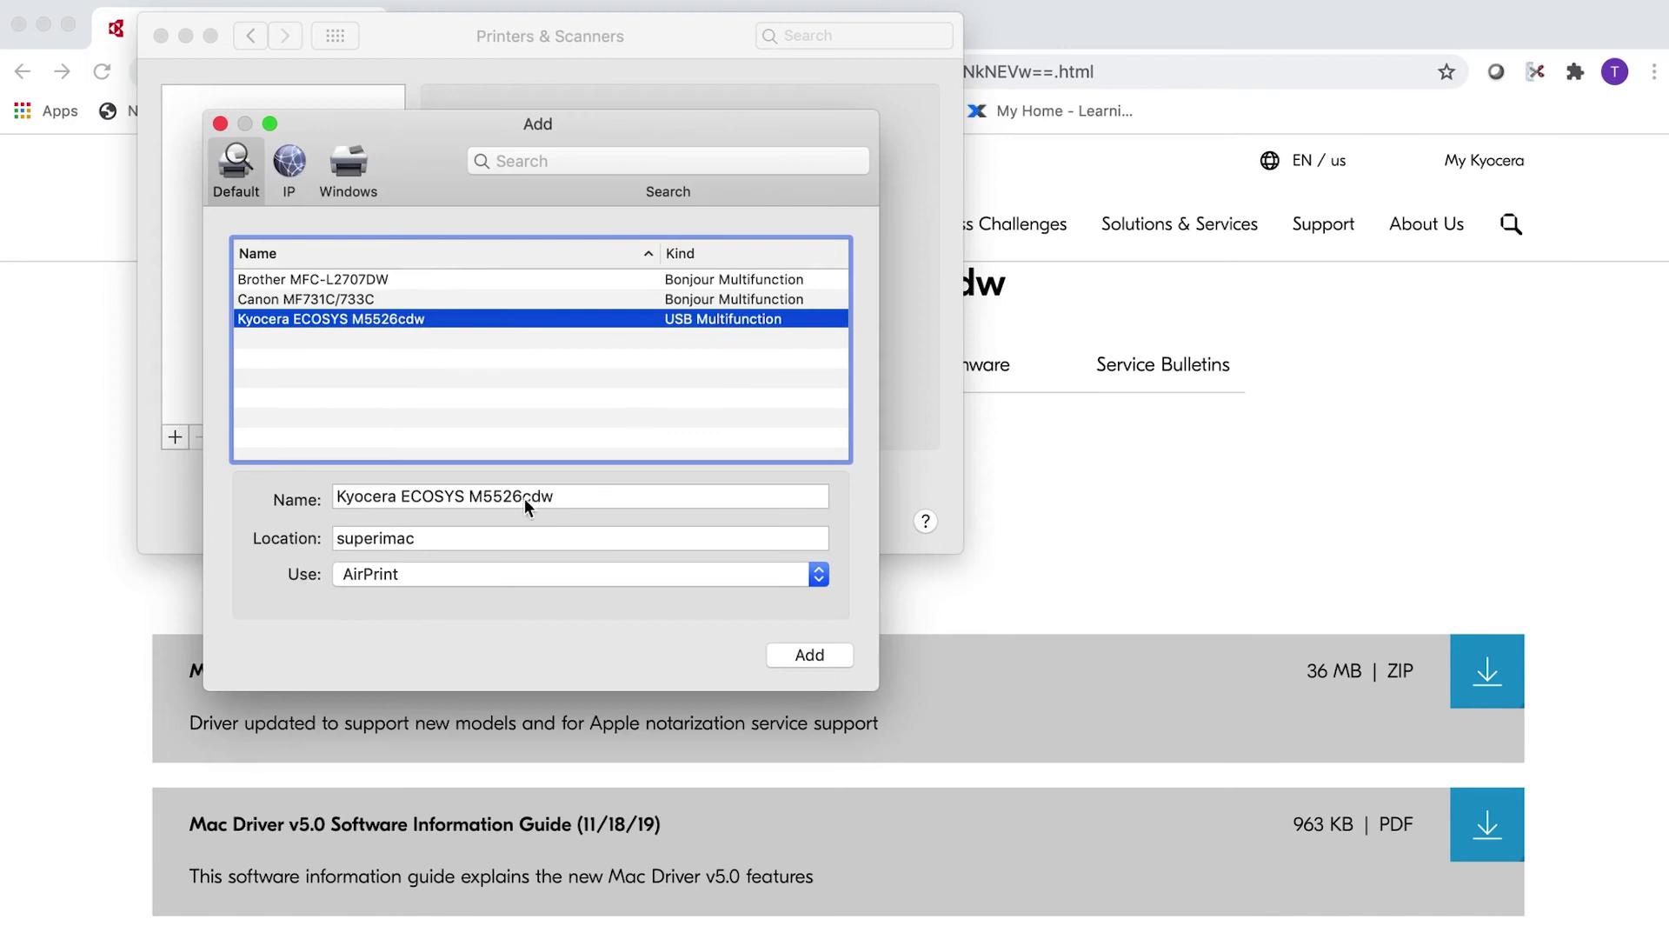
{"action": "left_click_drag", "start_coordinate": [446, 540], "coordinate": [317, 519]}
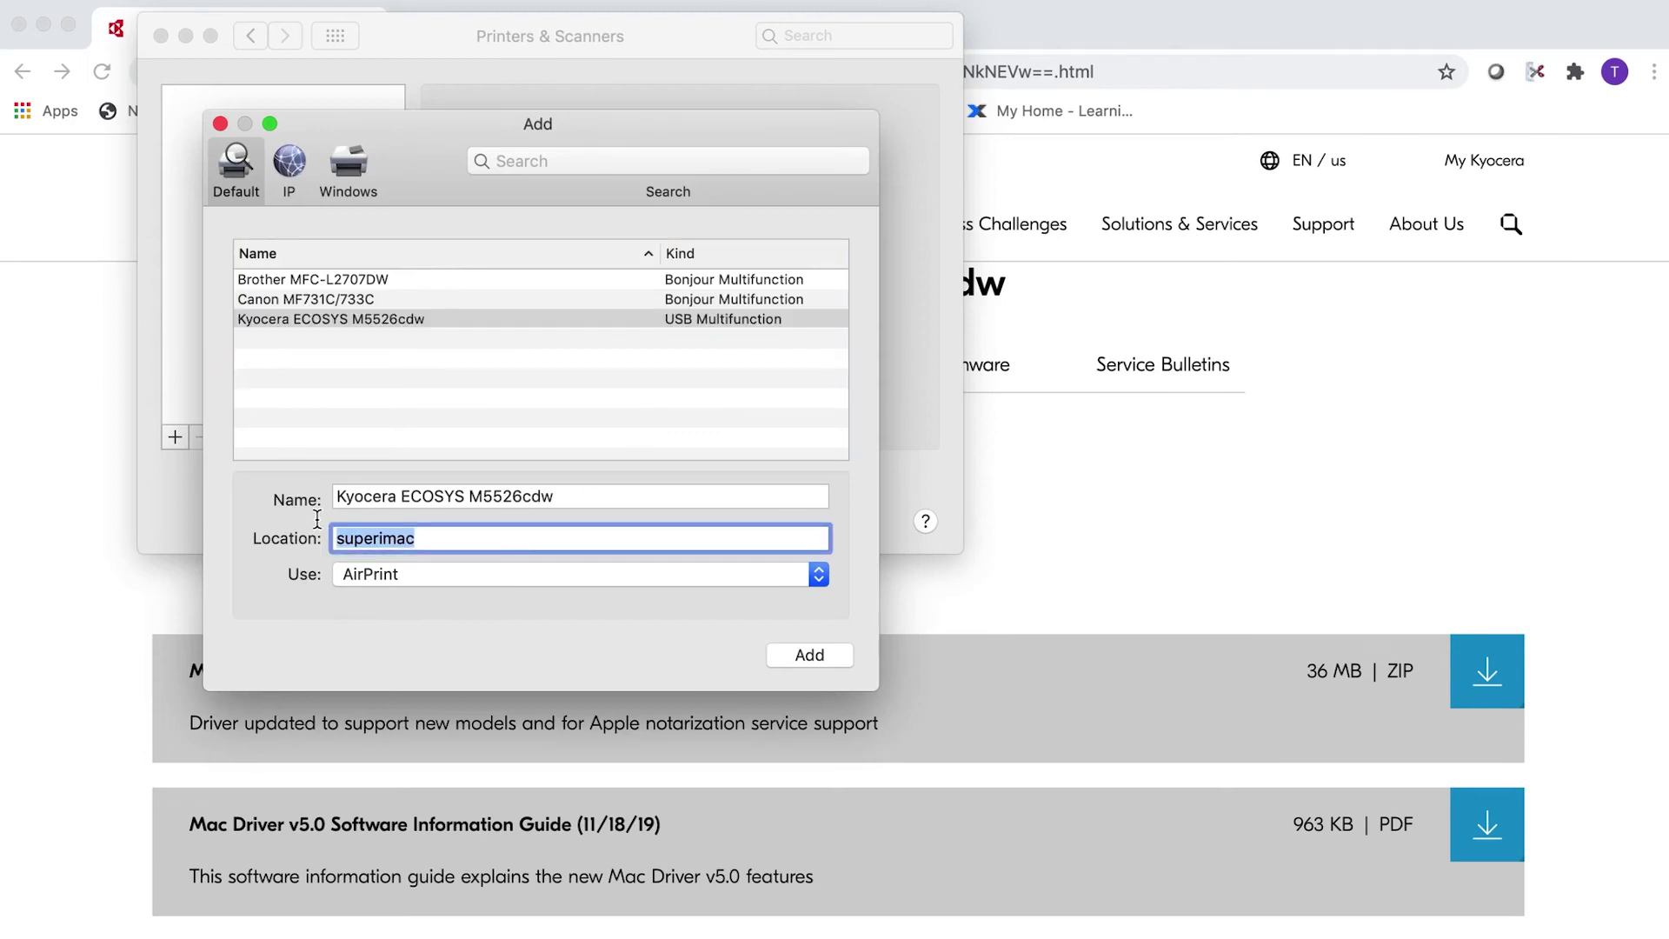
{"action": "type", "text": "H"}
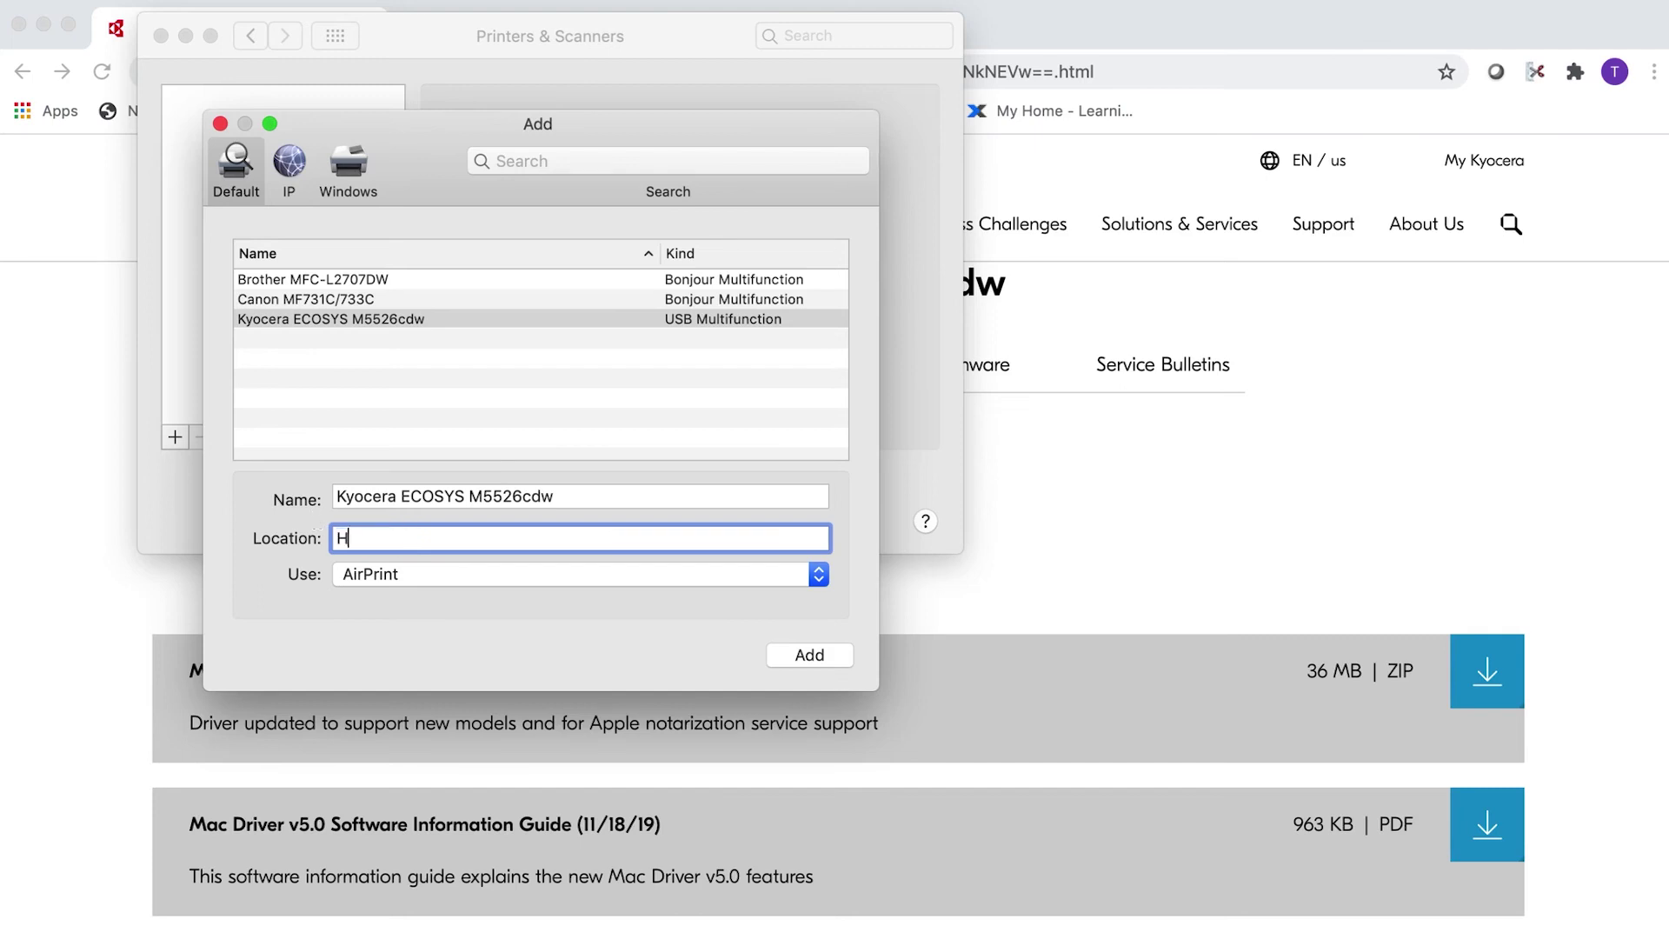
{"action": "type", "text": "ome Off"}
{"action": "type", "text": "ice"}
{"action": "left_click", "coordinate": [817, 573]}
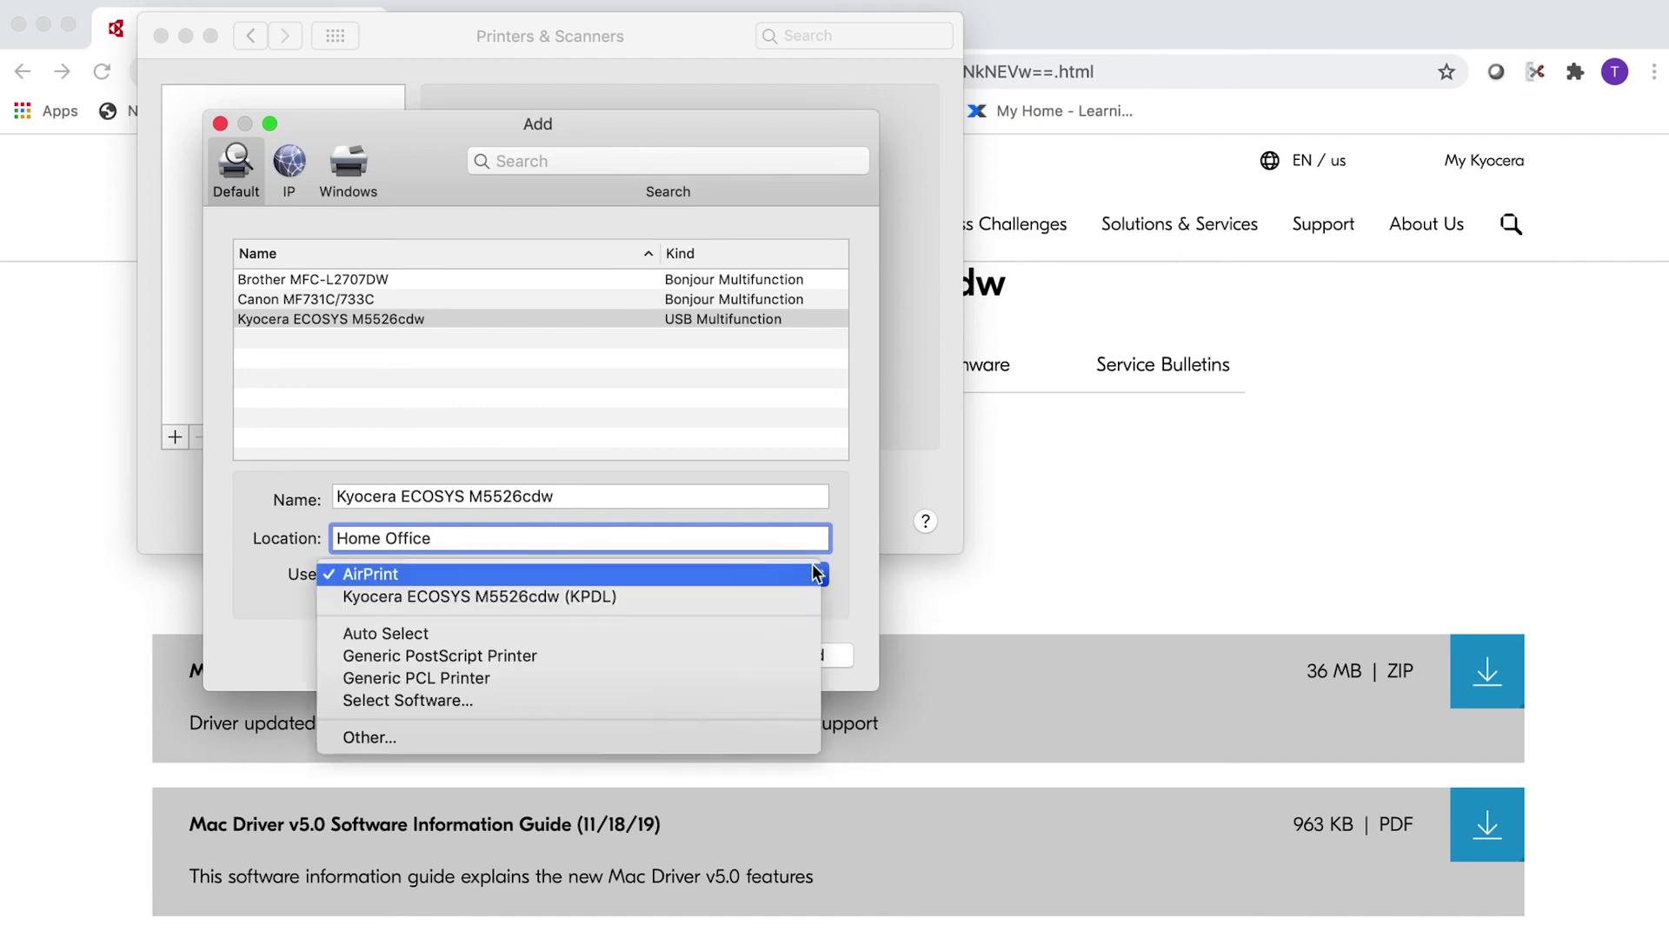
{"action": "left_click", "coordinate": [774, 598]}
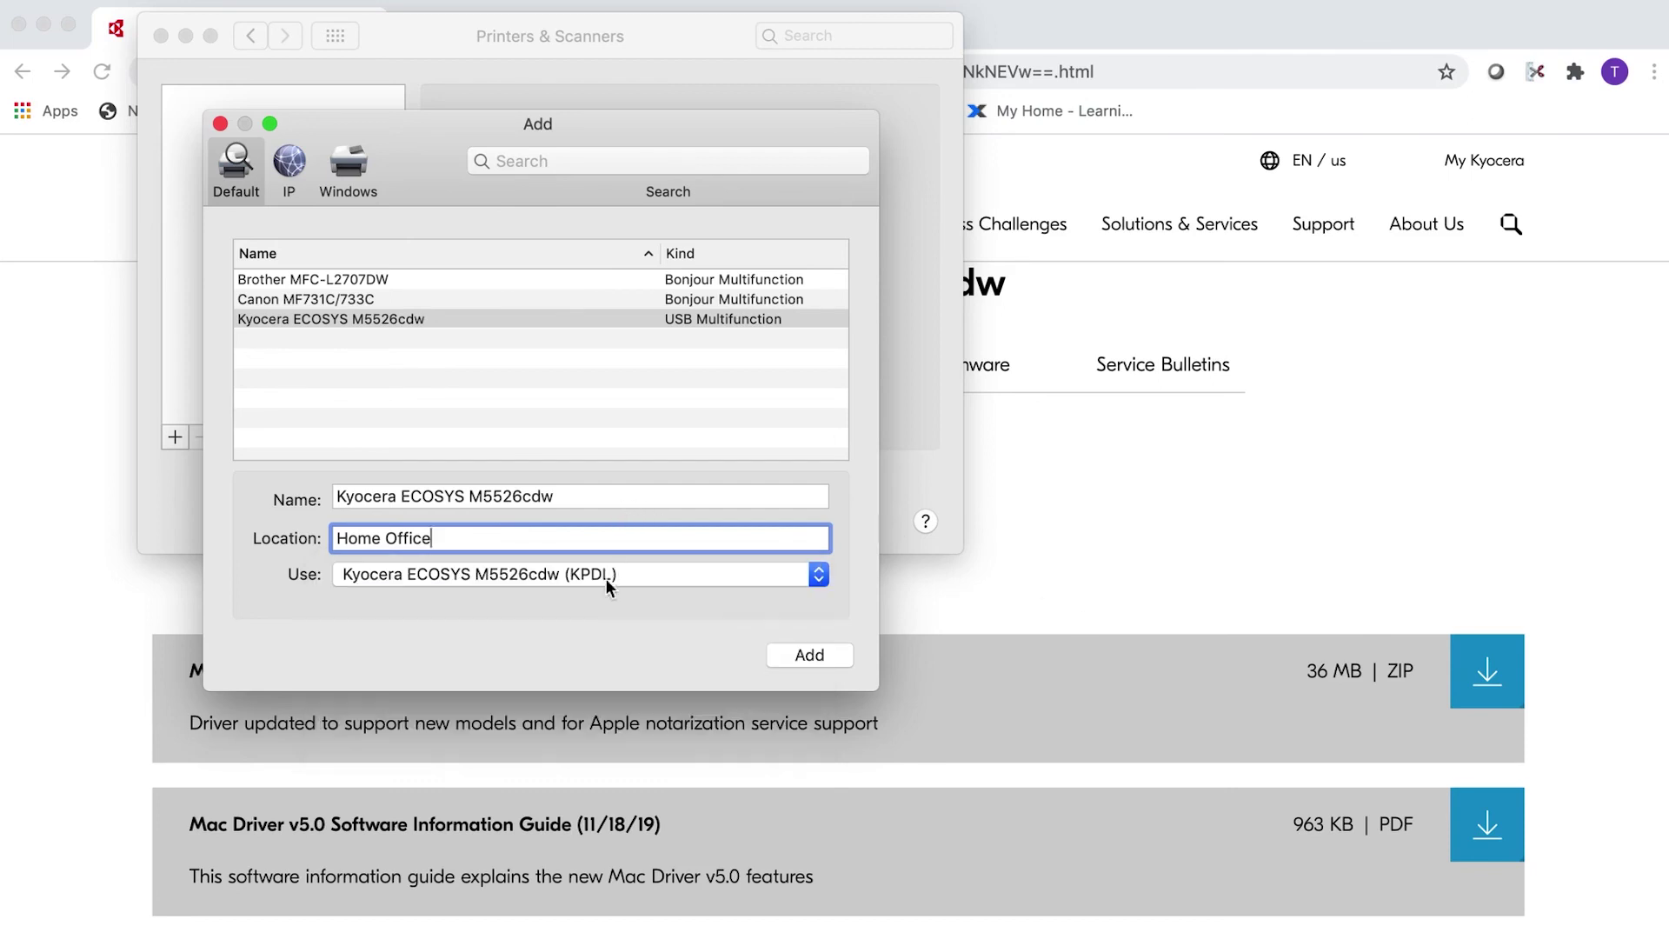
{"action": "left_click", "coordinate": [810, 657]}
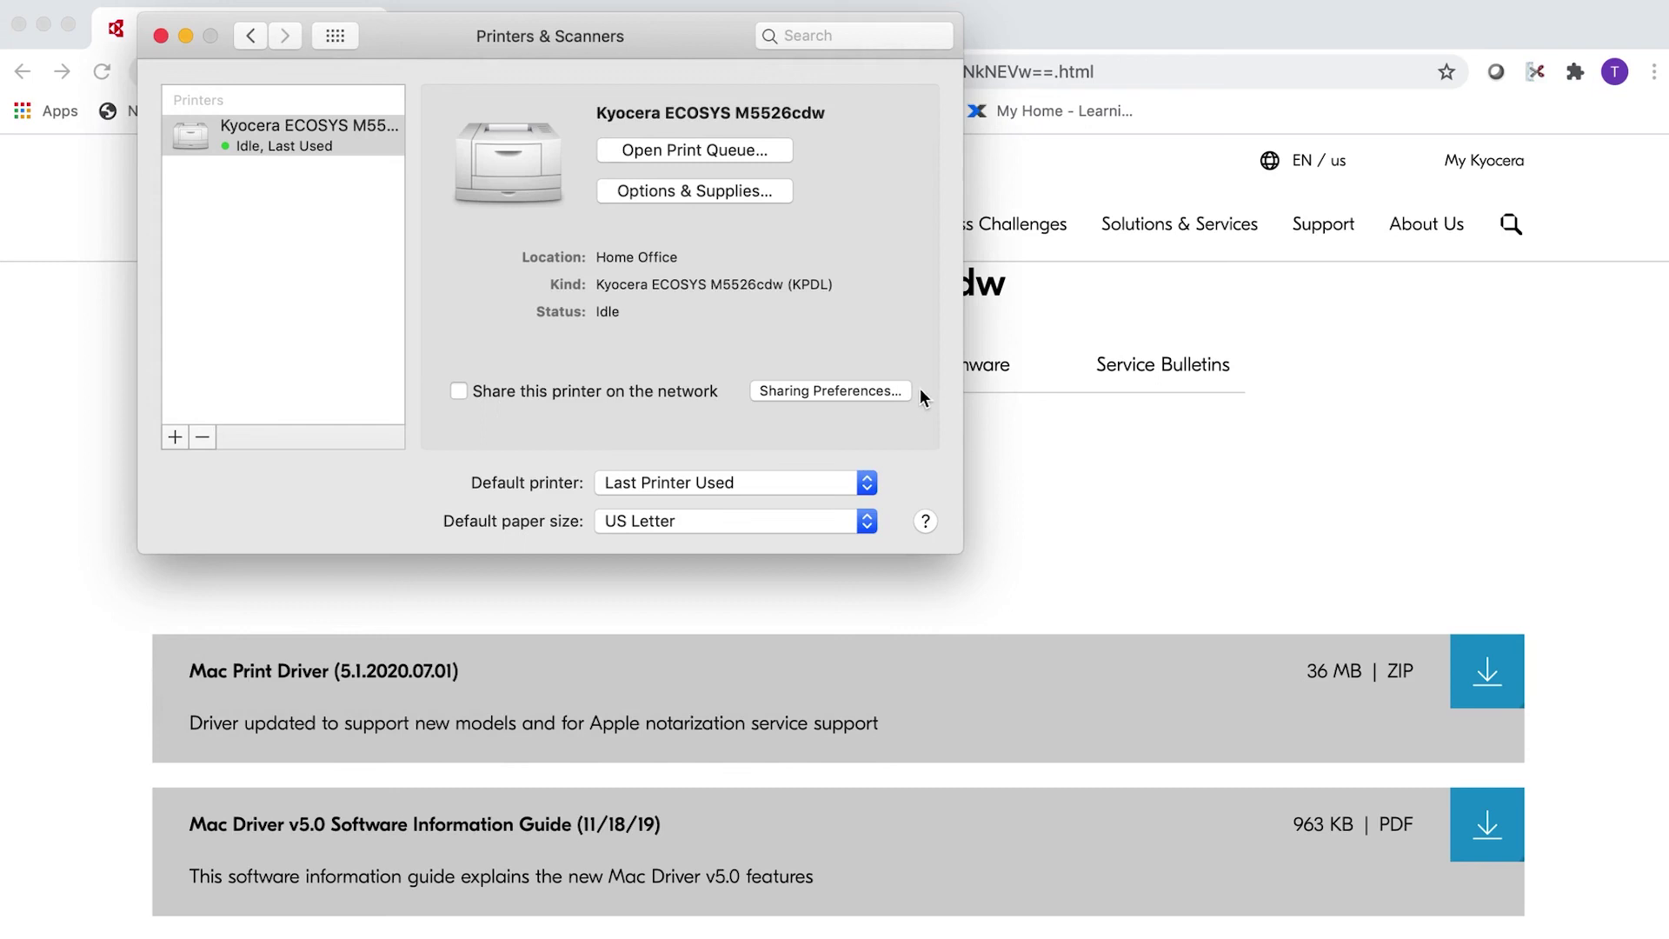
Set Kyocera ECOSYS M5526cdw as default printer with US Letter paper and close System Preferences
{"action": "left_click", "coordinate": [870, 488]}
{"action": "left_click", "coordinate": [843, 519]}
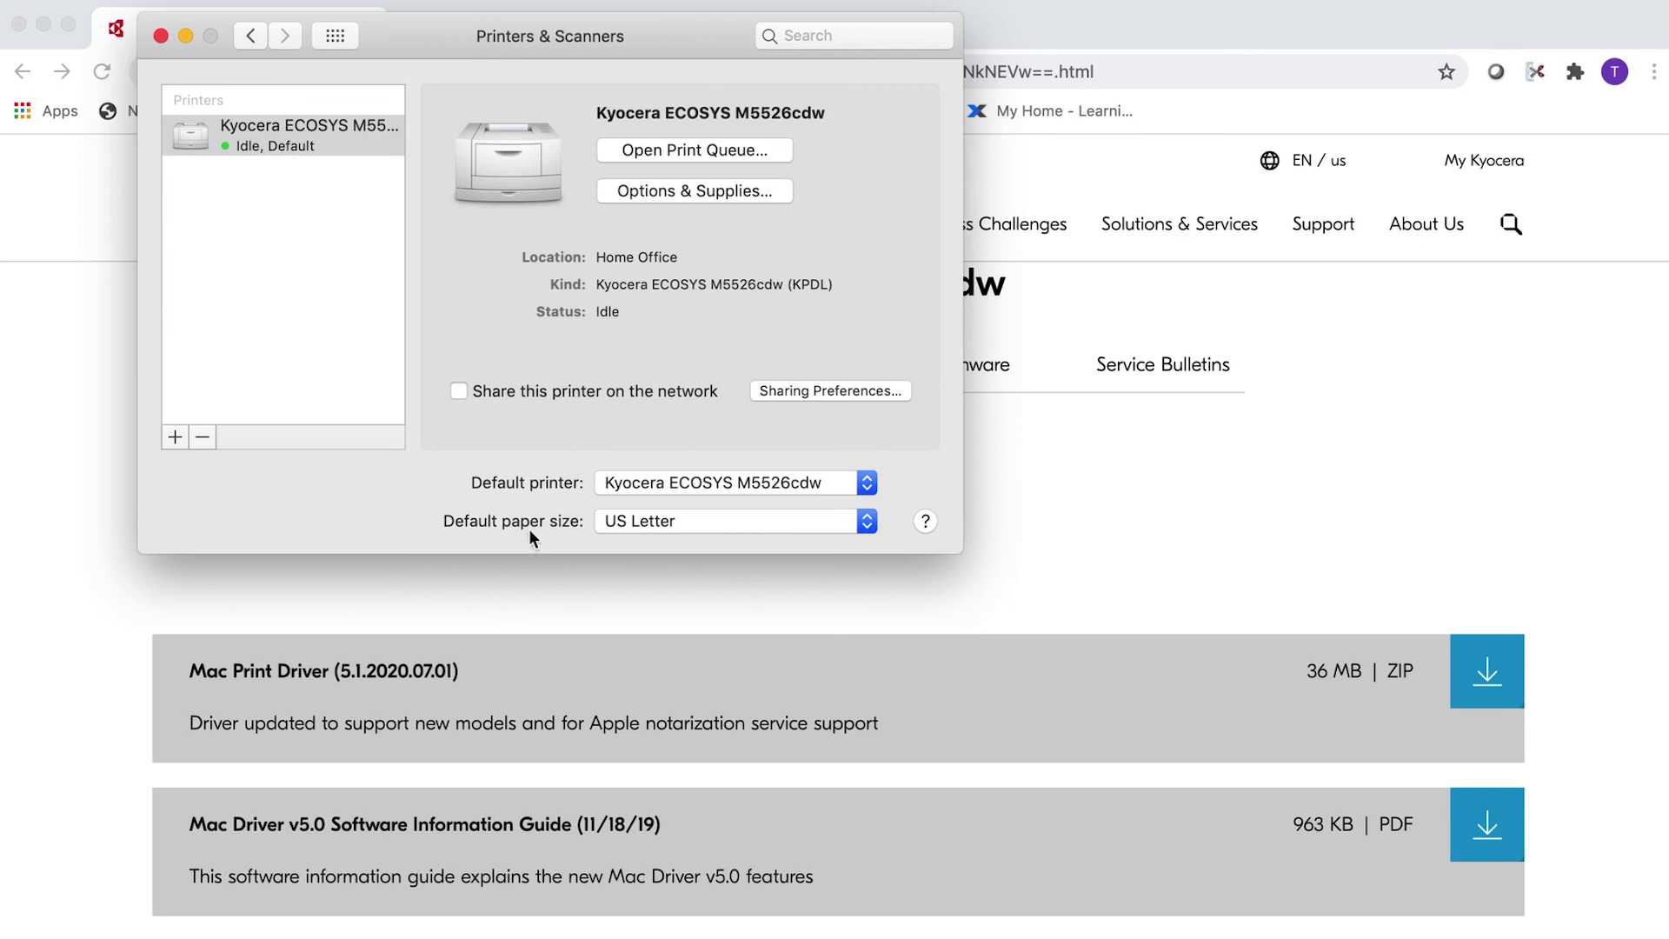
{"action": "left_click", "coordinate": [867, 522]}
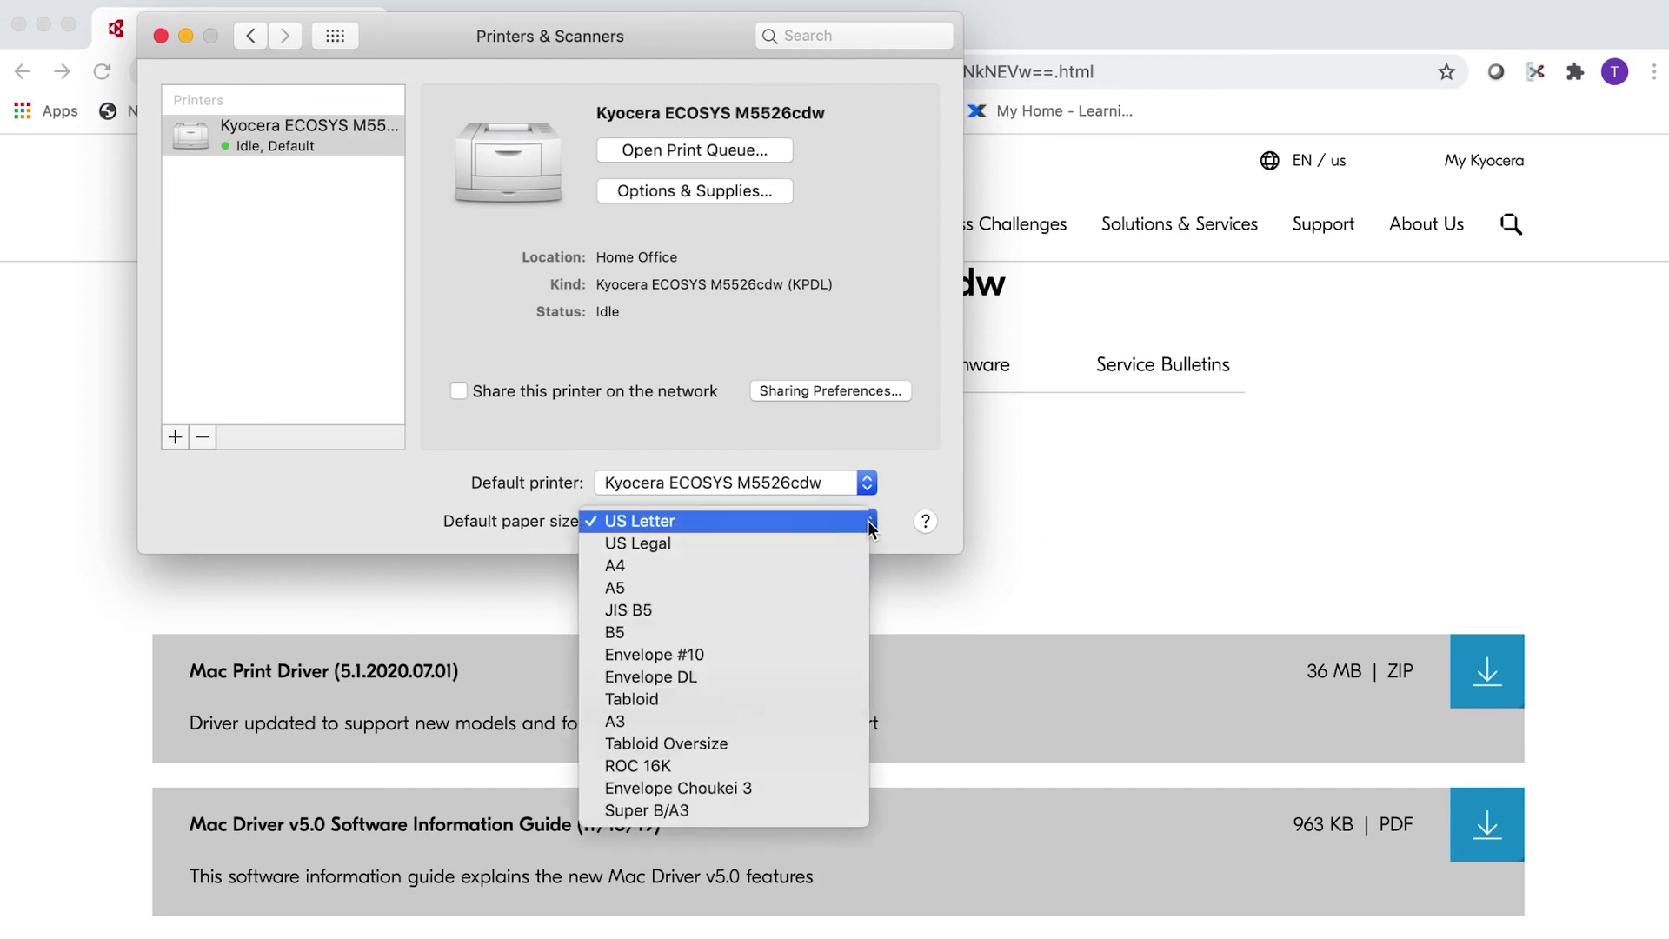
{"action": "left_click", "coordinate": [824, 522]}
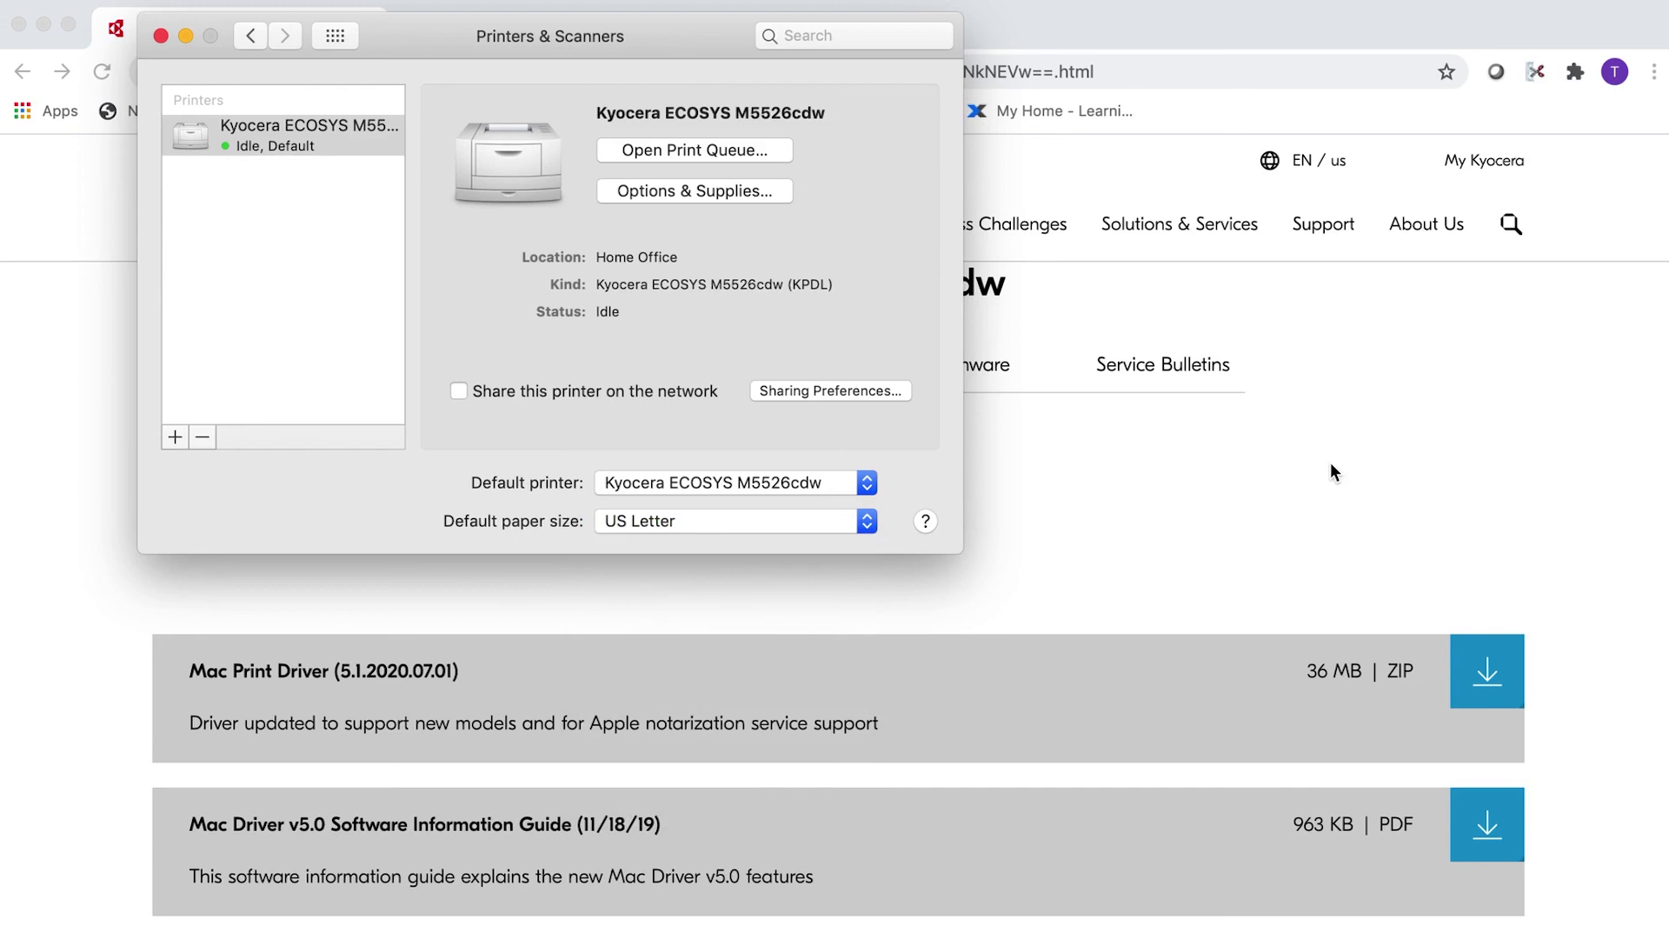
{"action": "left_click", "coordinate": [250, 39]}
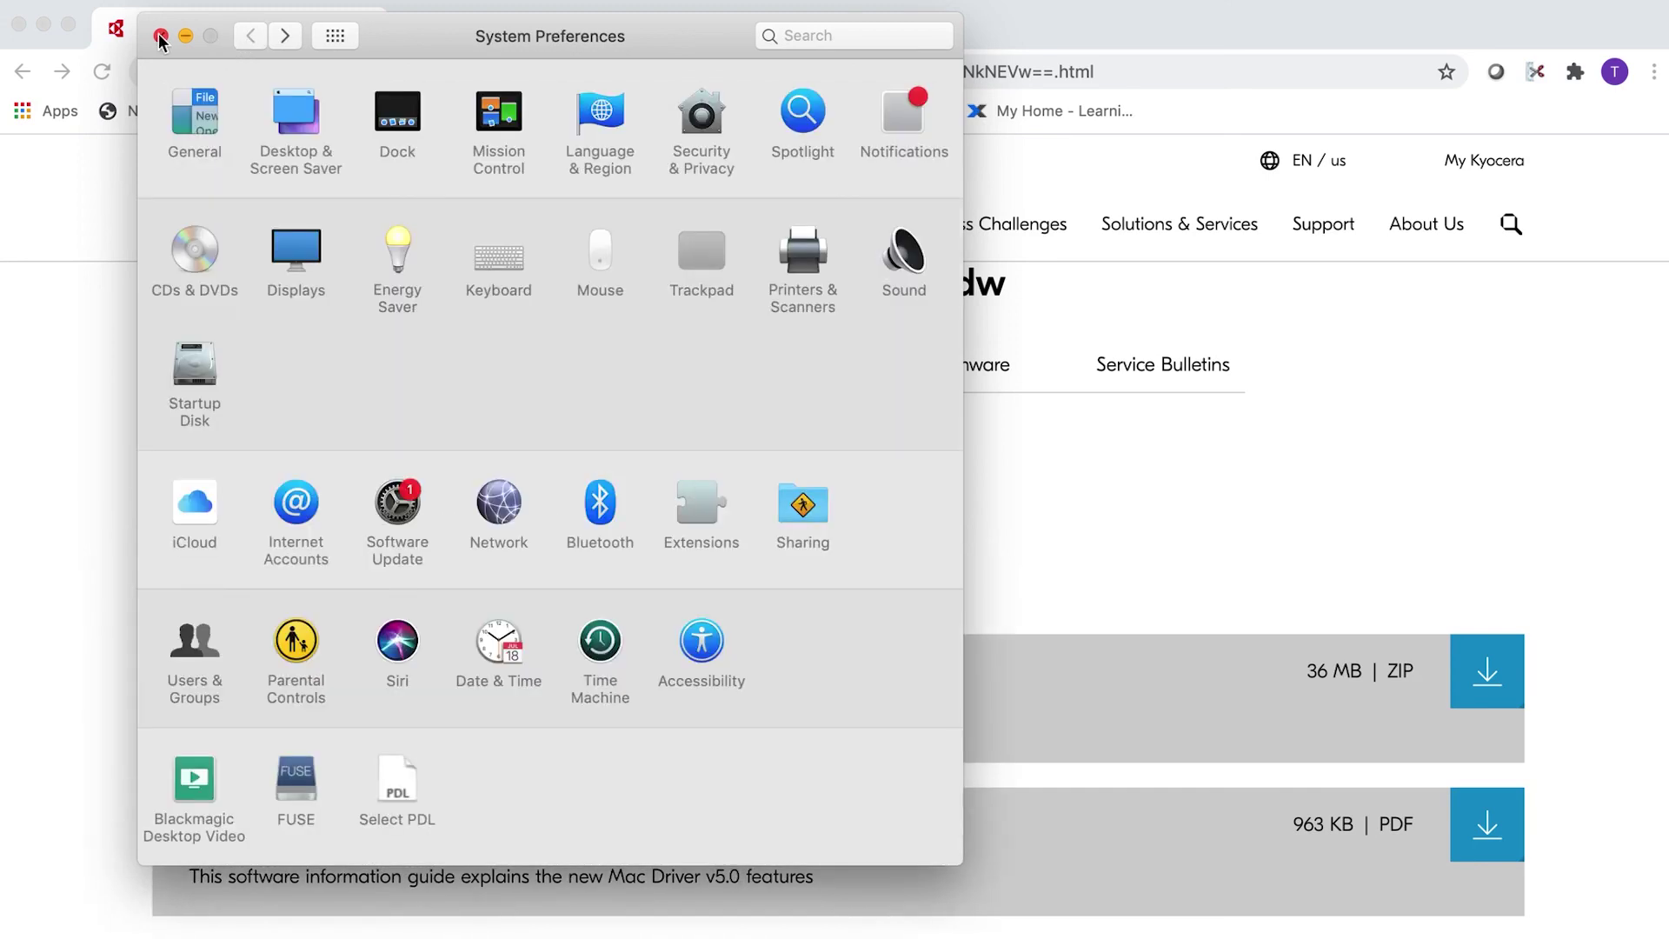
{"action": "left_click", "coordinate": [160, 36]}
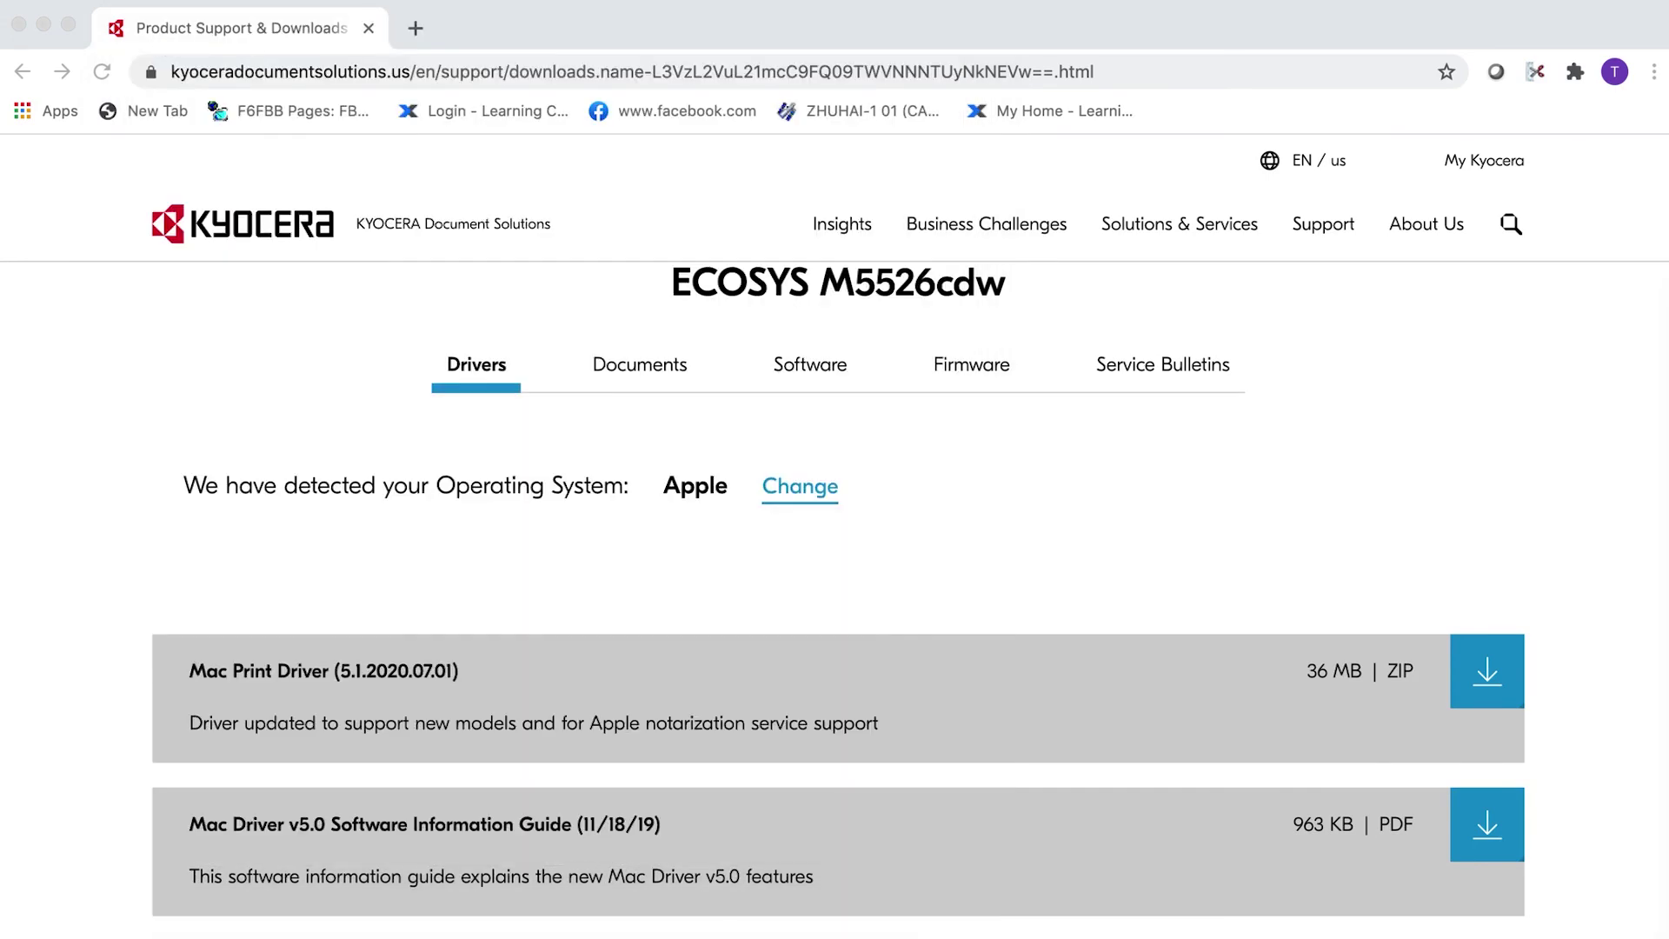